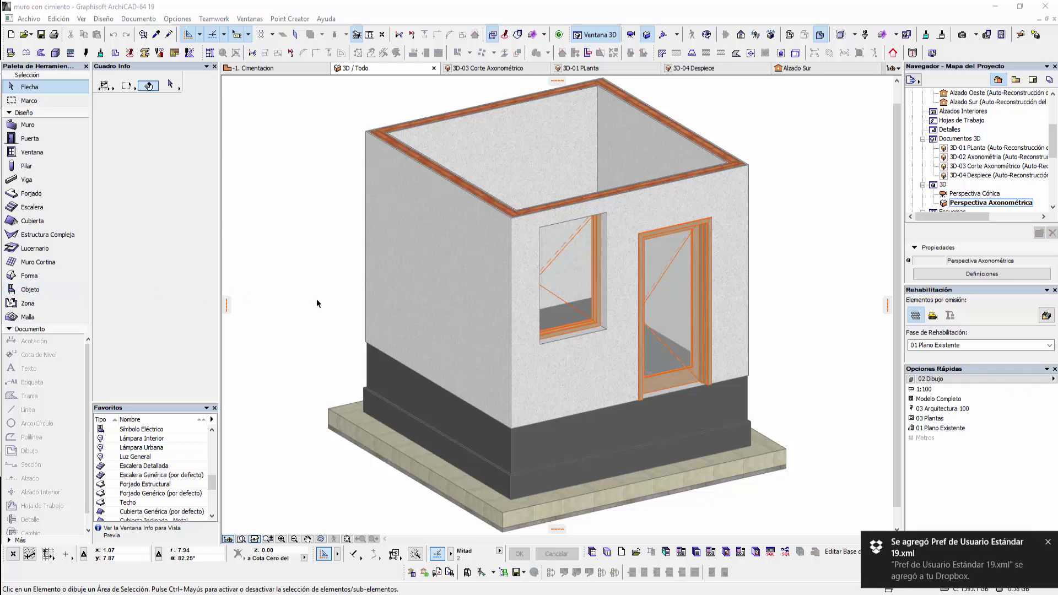
- View the -1. Cimentacion plan, then switch to the 0. Planta Baja ground floor plan
{"action": "left_click", "coordinate": [287, 72]}
{"action": "middle_click_drag", "start_coordinate": [296, 324], "coordinate": [396, 324]}
{"action": "scroll", "coordinate": [970, 143], "scroll_direction": "up", "scroll_amount": 3}
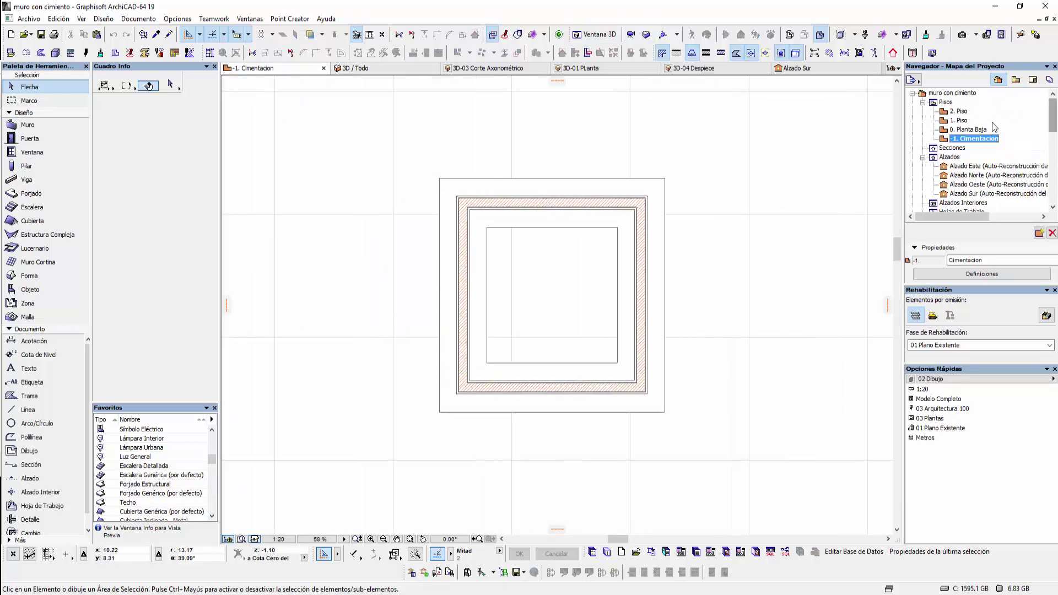
{"action": "double_click", "coordinate": [976, 130]}
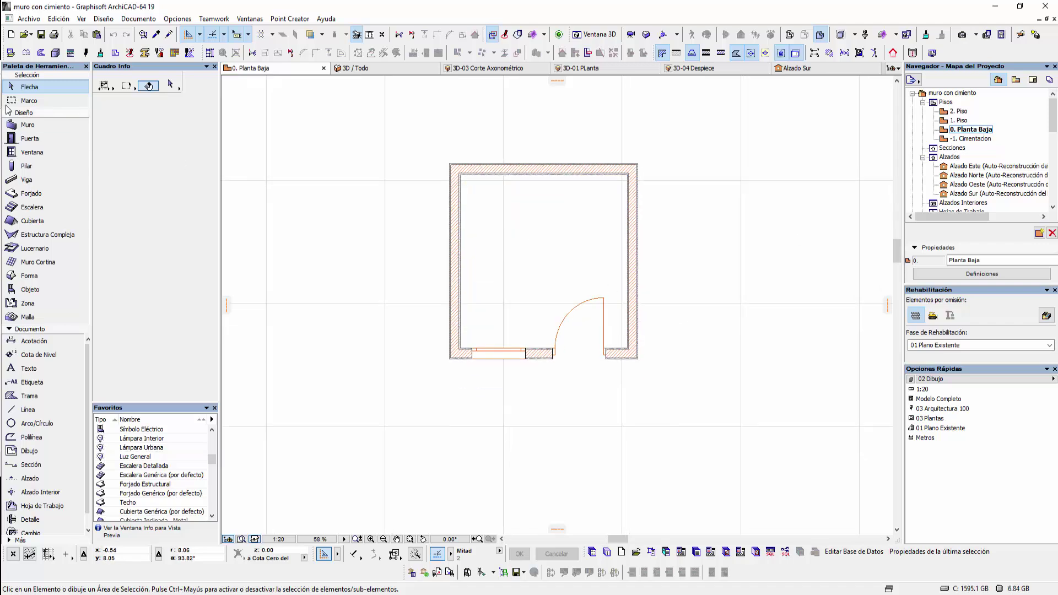
- Marquee the right wall and stretch it outward to widen the room
{"action": "left_click", "coordinate": [28, 101]}
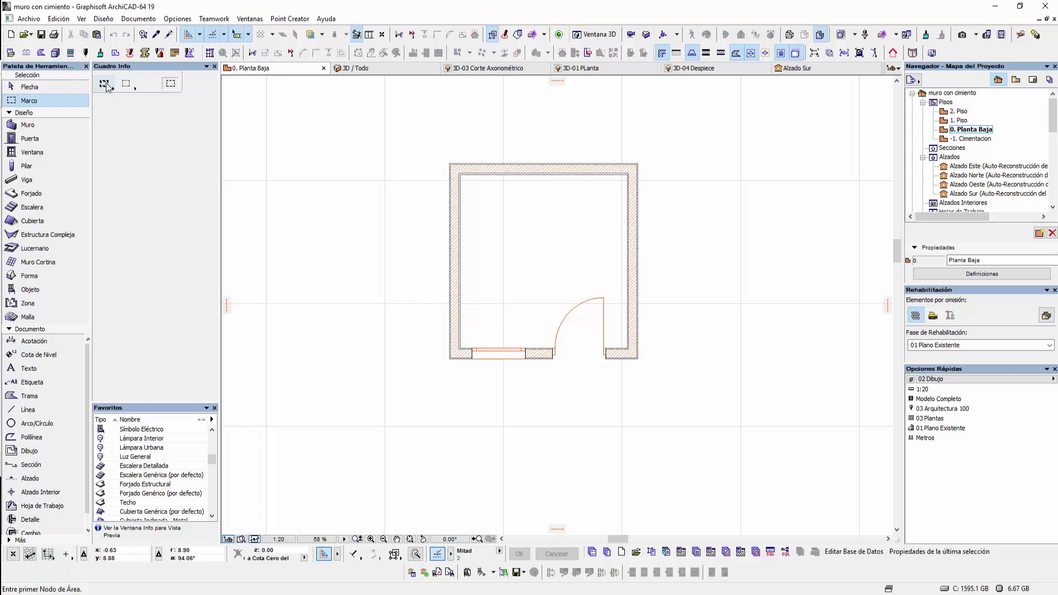
{"action": "left_click", "coordinate": [593, 139]}
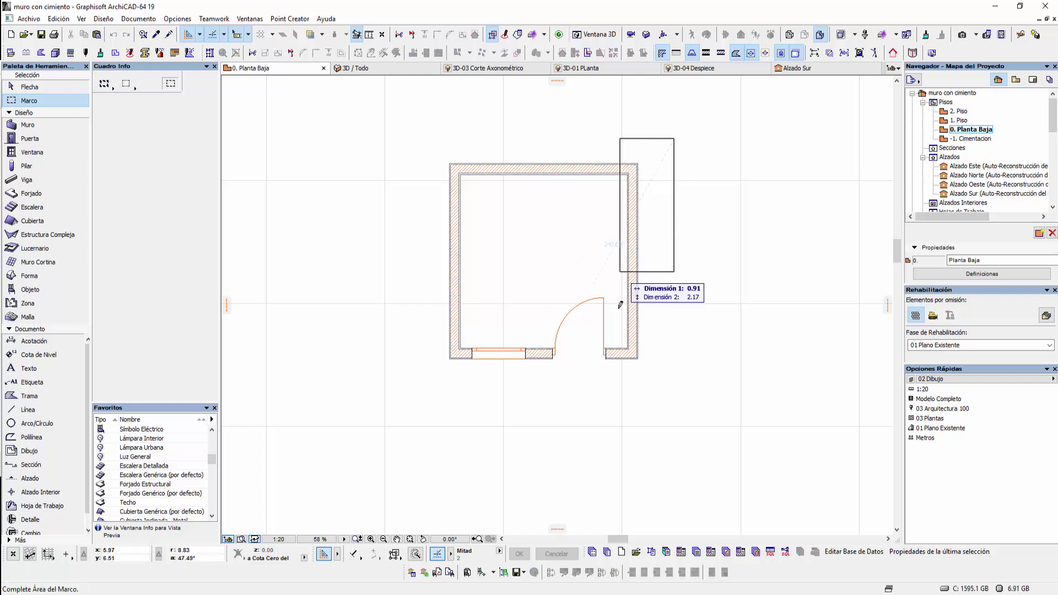
{"action": "left_click", "coordinate": [675, 393]}
{"action": "left_click", "coordinate": [608, 402]}
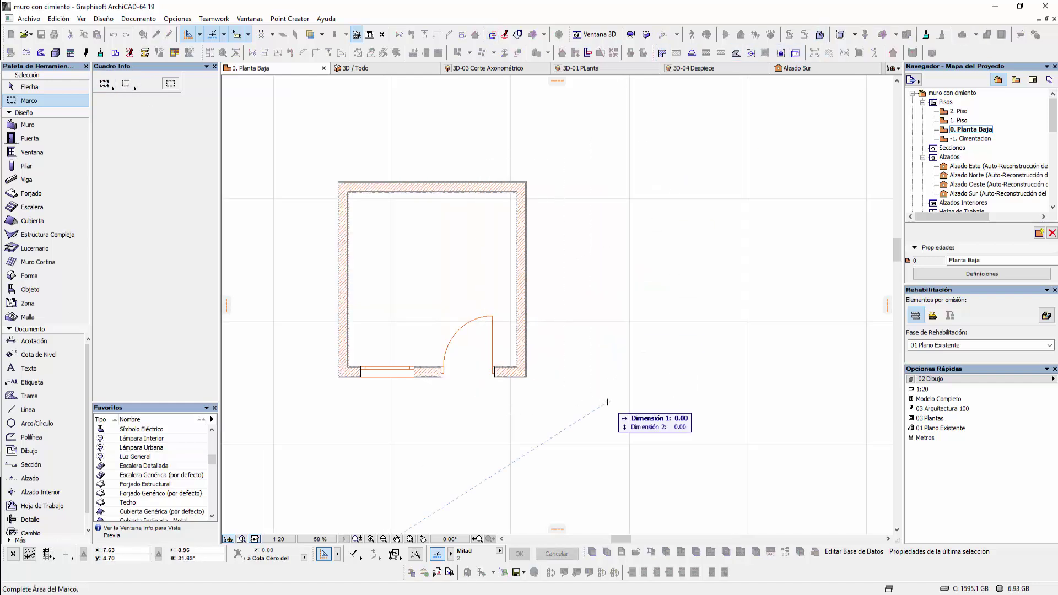
{"action": "left_click", "coordinate": [507, 168]}
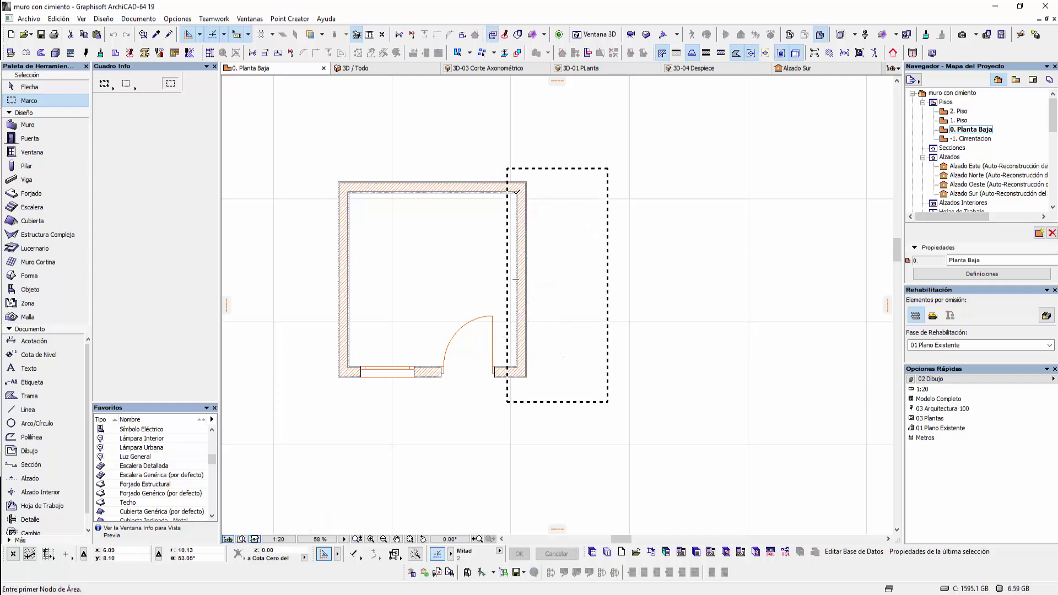
{"action": "key", "text": "ctrl+h"}
{"action": "left_click", "coordinate": [516, 192]}
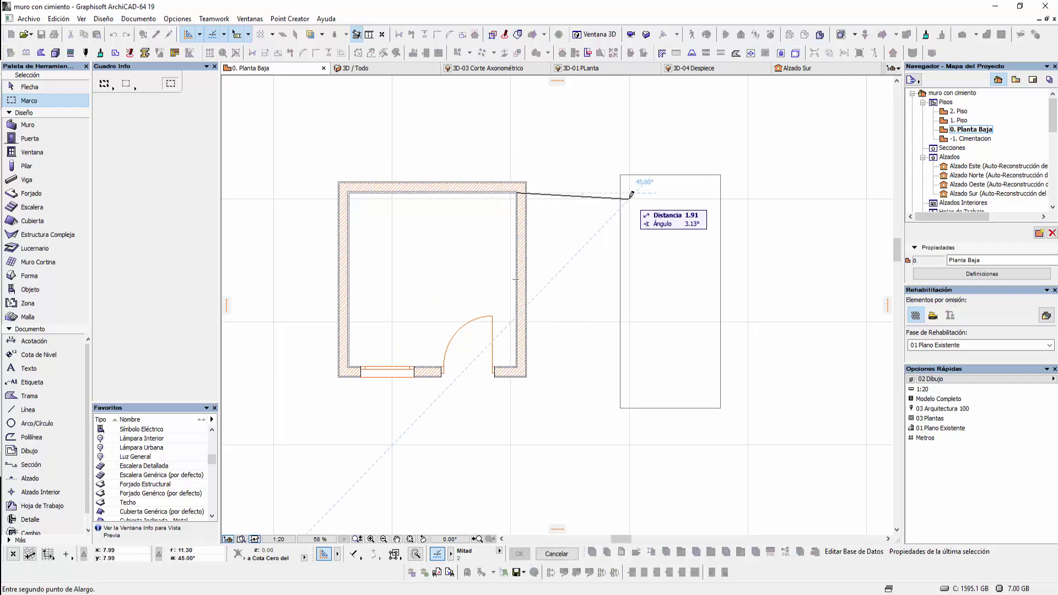
{"action": "left_click", "coordinate": [630, 194]}
- Marquee the top wall and stretch it upward to deepen the room
{"action": "left_click", "coordinate": [750, 206]}
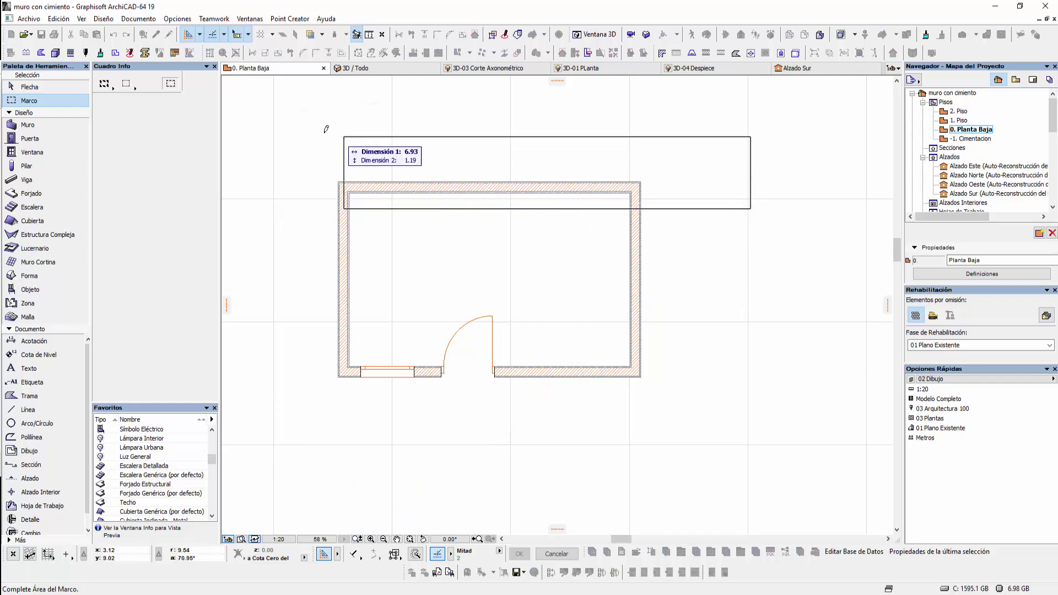
{"action": "left_click", "coordinate": [296, 127]}
{"action": "key", "text": "ctrl+h"}
{"action": "left_click", "coordinate": [348, 192]}
{"action": "left_click", "coordinate": [349, 133]}
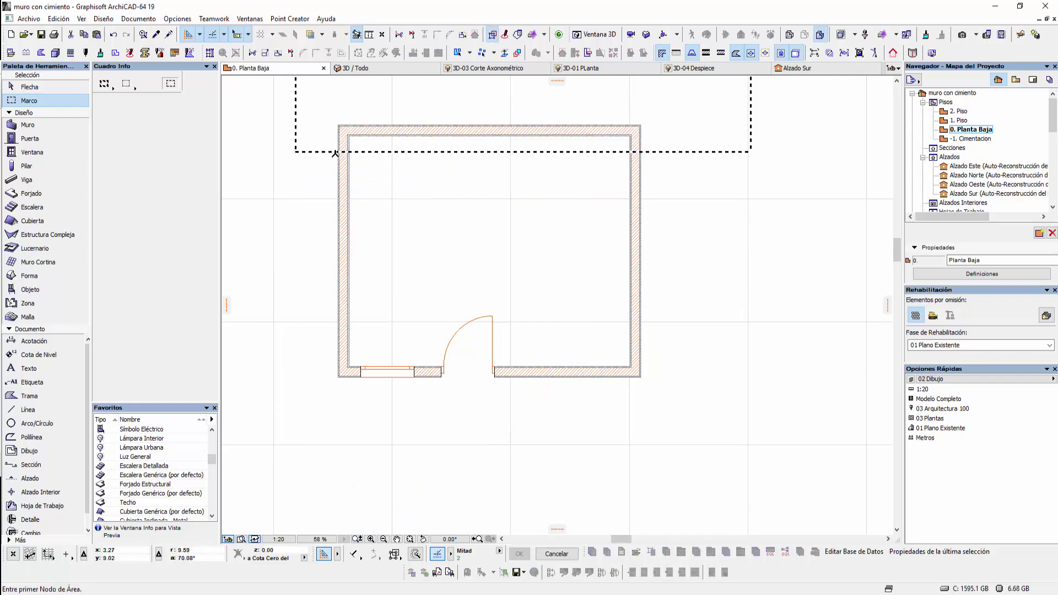
{"action": "left_click", "coordinate": [302, 208]}
{"action": "scroll", "coordinate": [309, 236], "scroll_direction": "down", "scroll_amount": 2}
{"action": "middle_click_drag", "start_coordinate": [344, 315], "coordinate": [413, 312]}
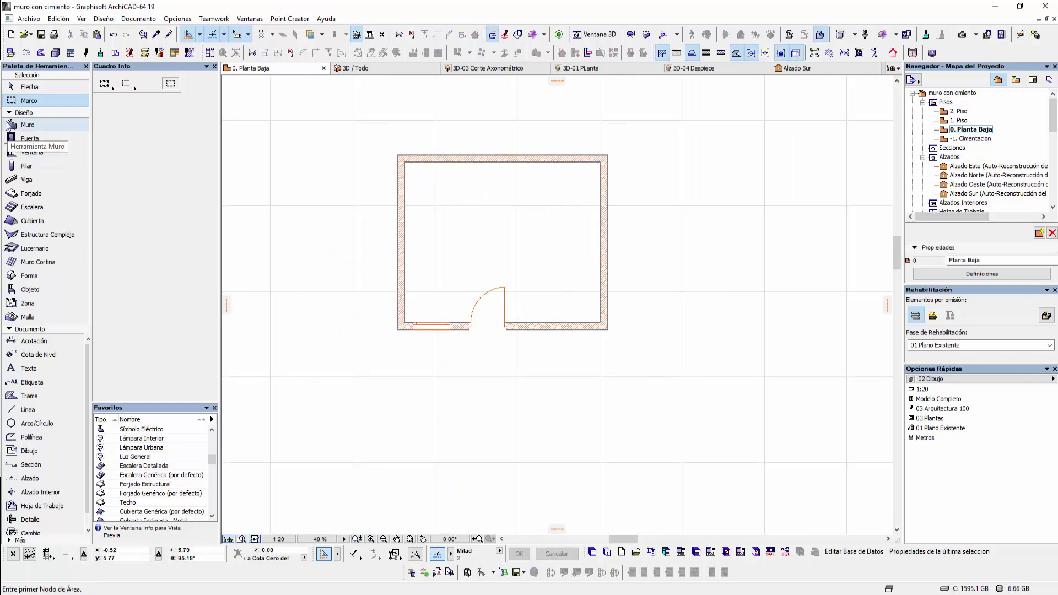
{"action": "left_click", "coordinate": [27, 87]}
- Enable Alargo Vertical on the right wall's profile, raise the lower stretch line, and save it
{"action": "left_click", "coordinate": [604, 229]}
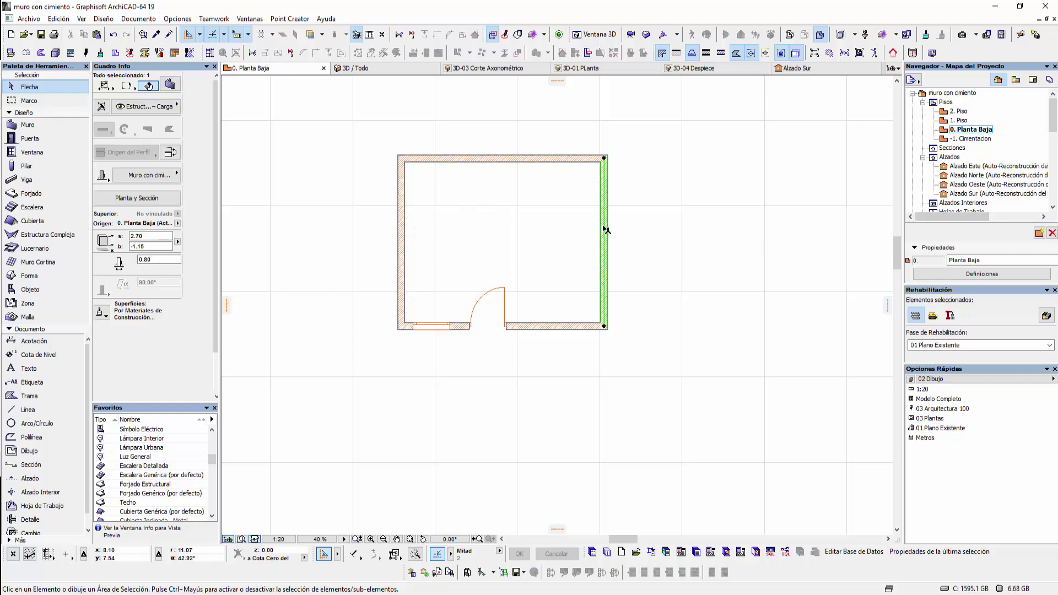
{"action": "right_click", "coordinate": [643, 225]}
{"action": "left_click", "coordinate": [718, 407]}
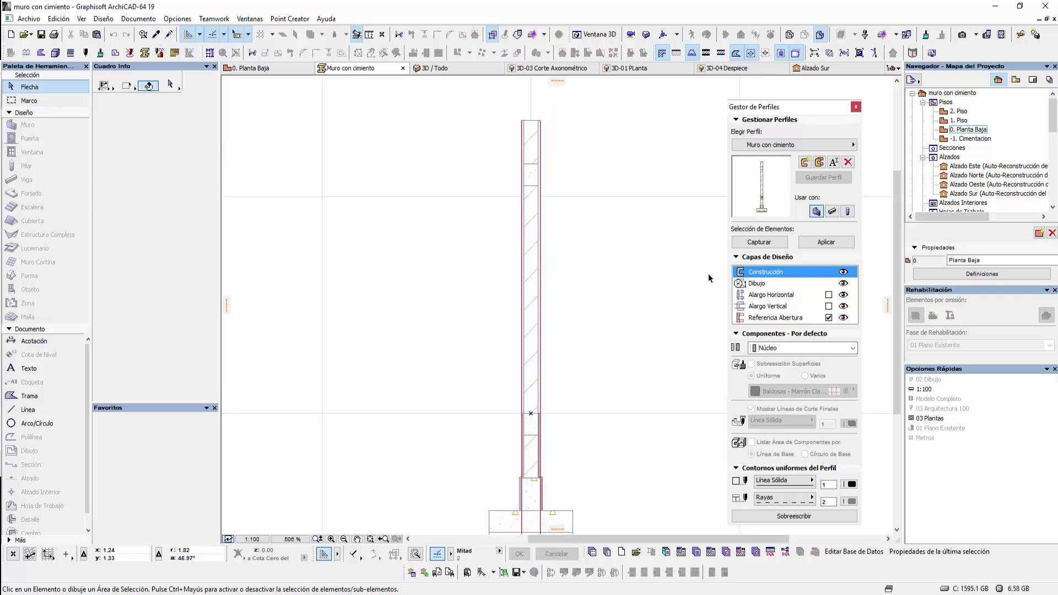
{"action": "left_click", "coordinate": [828, 306]}
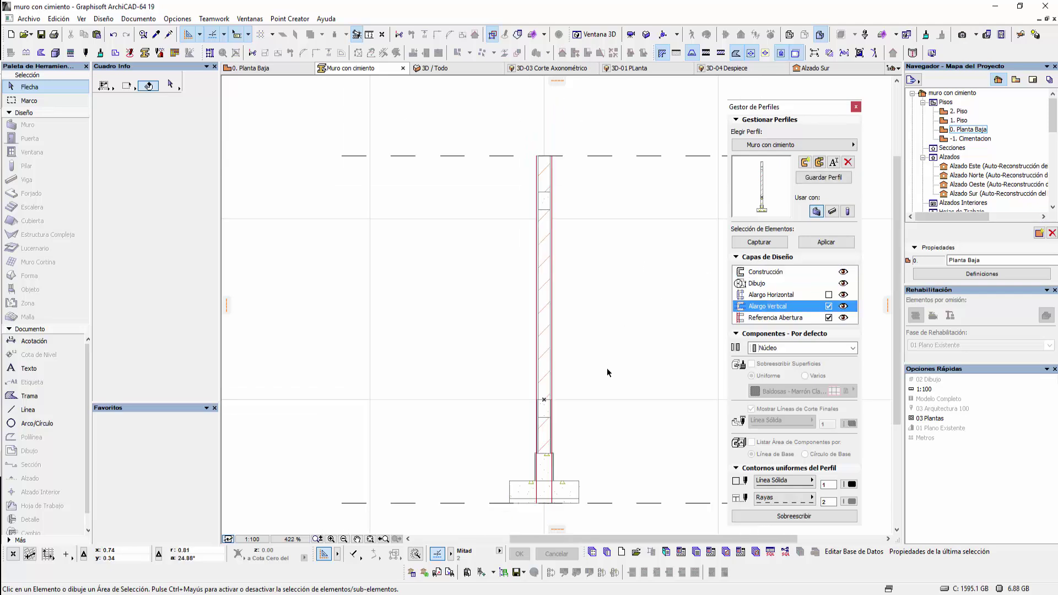
{"action": "left_click", "coordinate": [535, 476]}
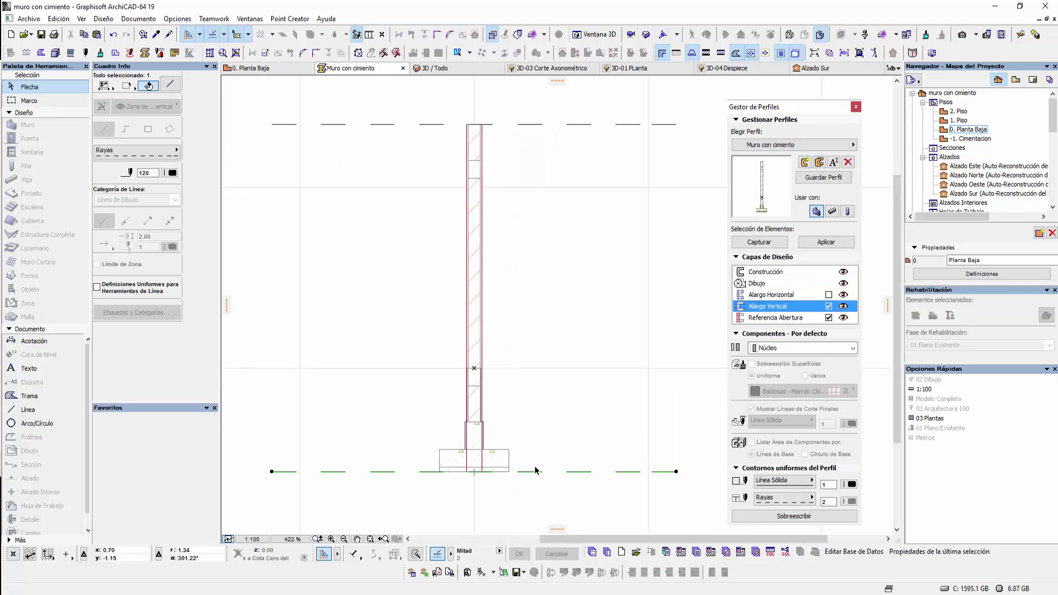
{"action": "left_click", "coordinate": [538, 476]}
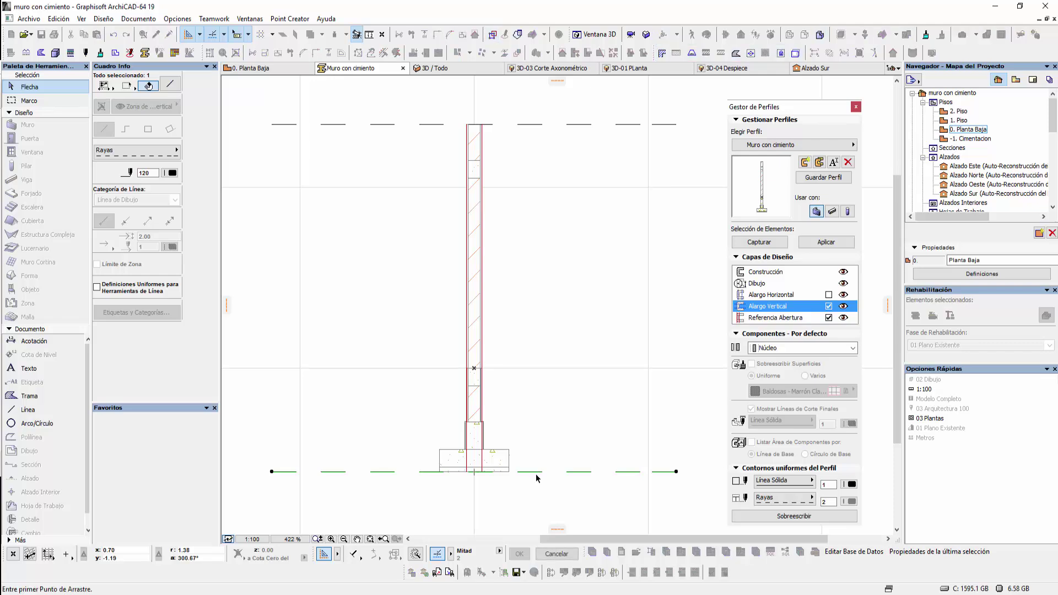
{"action": "left_click", "coordinate": [482, 164]}
{"action": "left_click", "coordinate": [501, 179]}
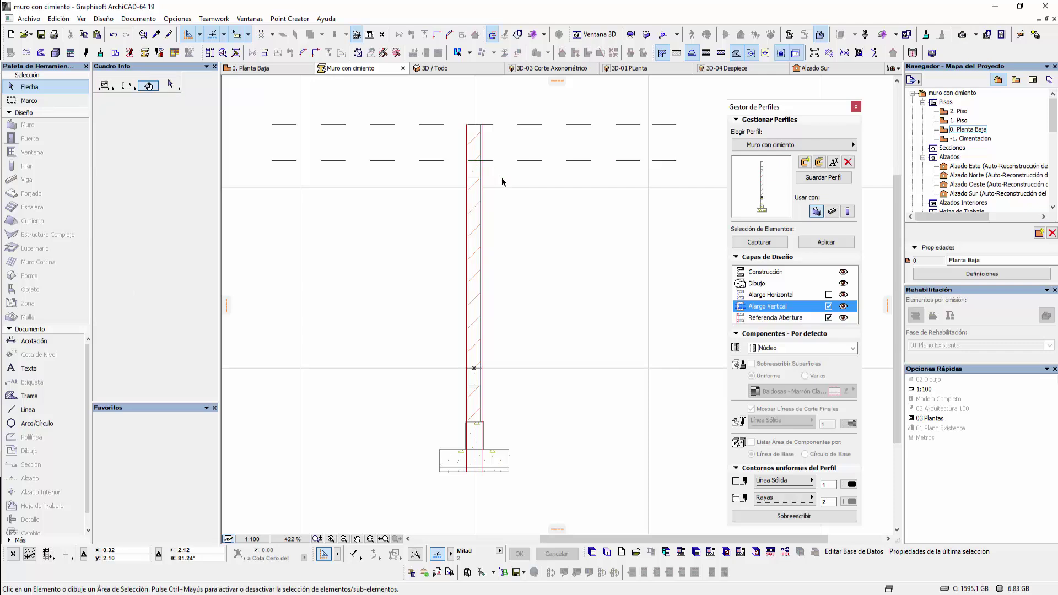
{"action": "left_click", "coordinate": [834, 178]}
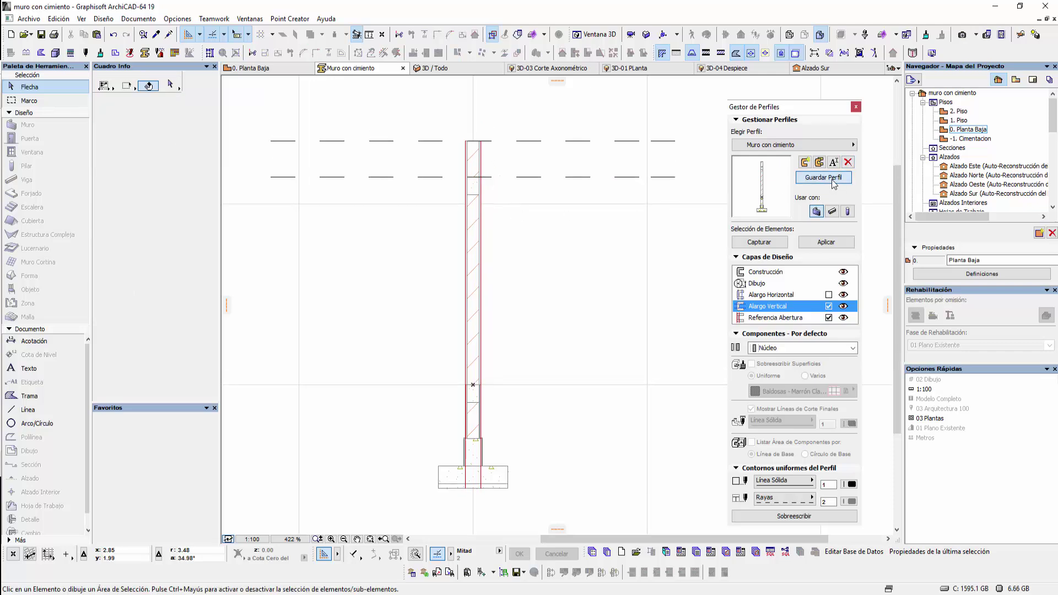
{"action": "left_click", "coordinate": [403, 68]}
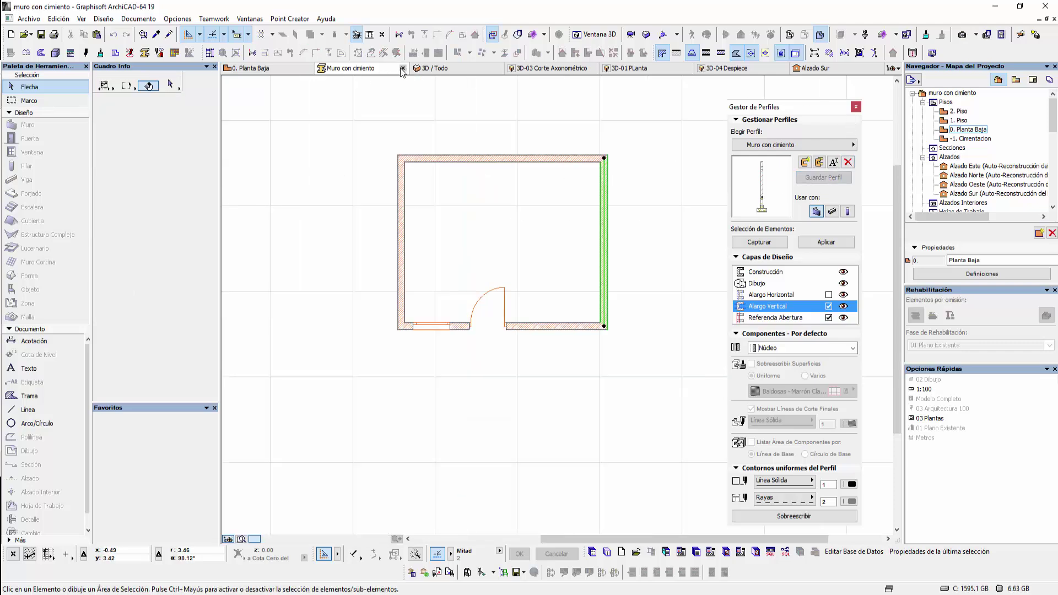
- Set the plan scale to 1:100
{"action": "scroll", "coordinate": [553, 388], "scroll_direction": "down", "scroll_amount": 2}
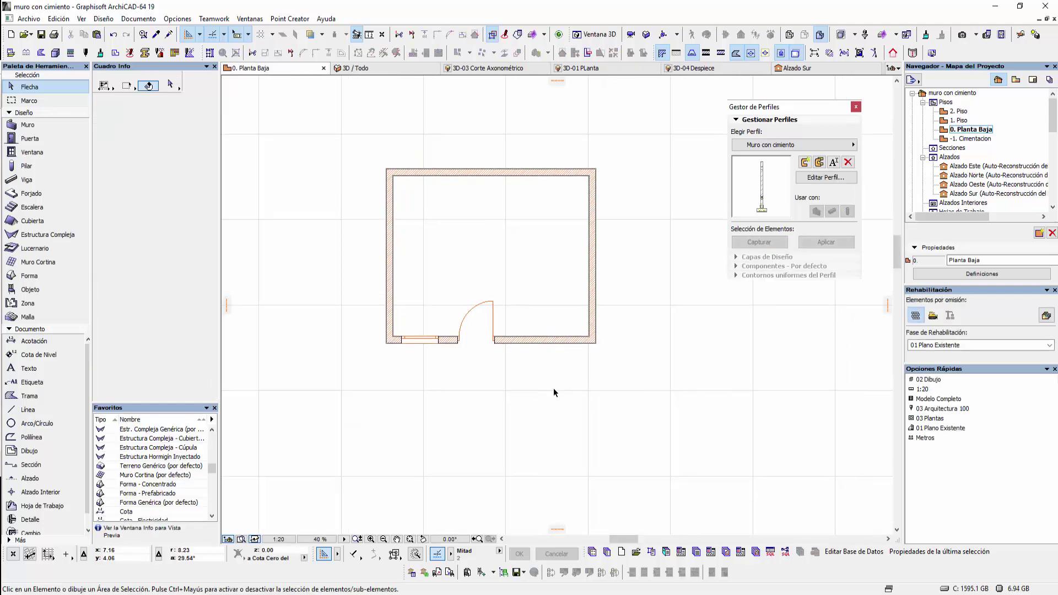
{"action": "left_click", "coordinate": [279, 539]}
{"action": "left_click", "coordinate": [571, 200]}
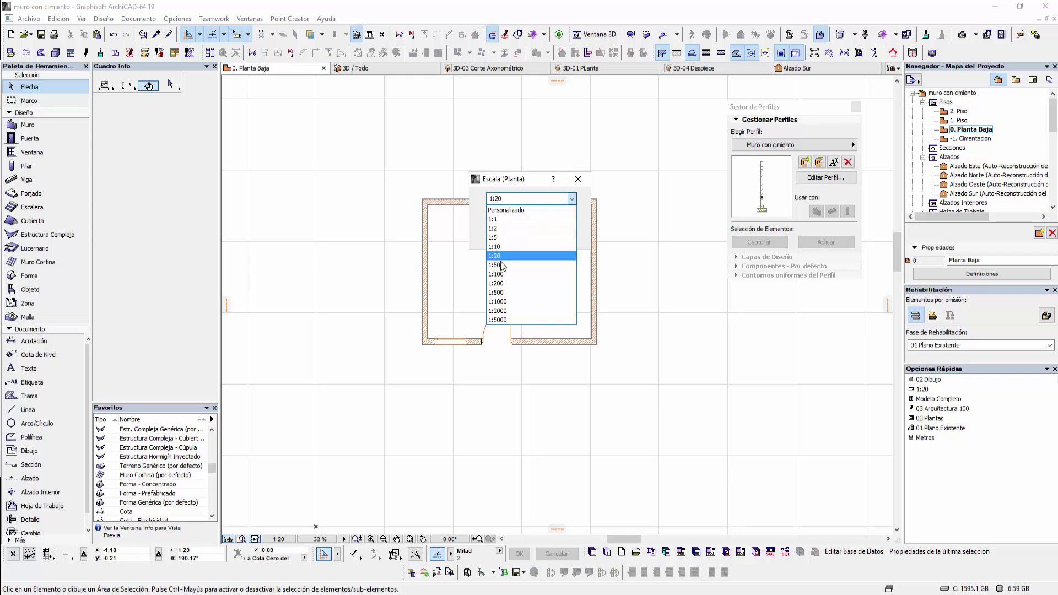
{"action": "left_click", "coordinate": [530, 270]}
{"action": "left_click", "coordinate": [556, 238]}
- Adjust the Sección defaults and draw section S-01 vertically through the room
{"action": "scroll", "coordinate": [398, 388], "scroll_direction": "up", "scroll_amount": 5}
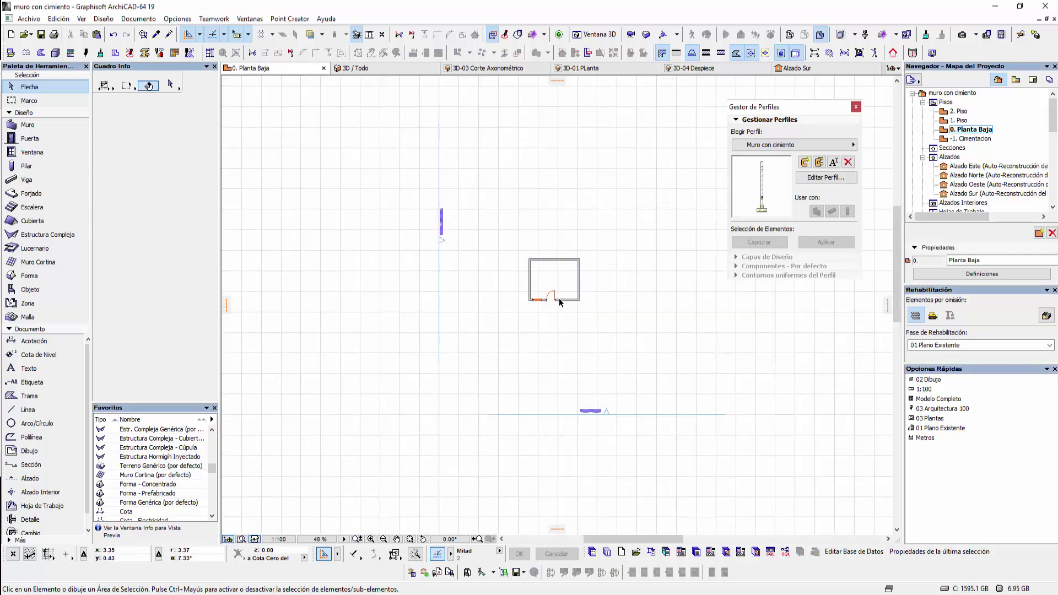
{"action": "left_click", "coordinate": [43, 465]}
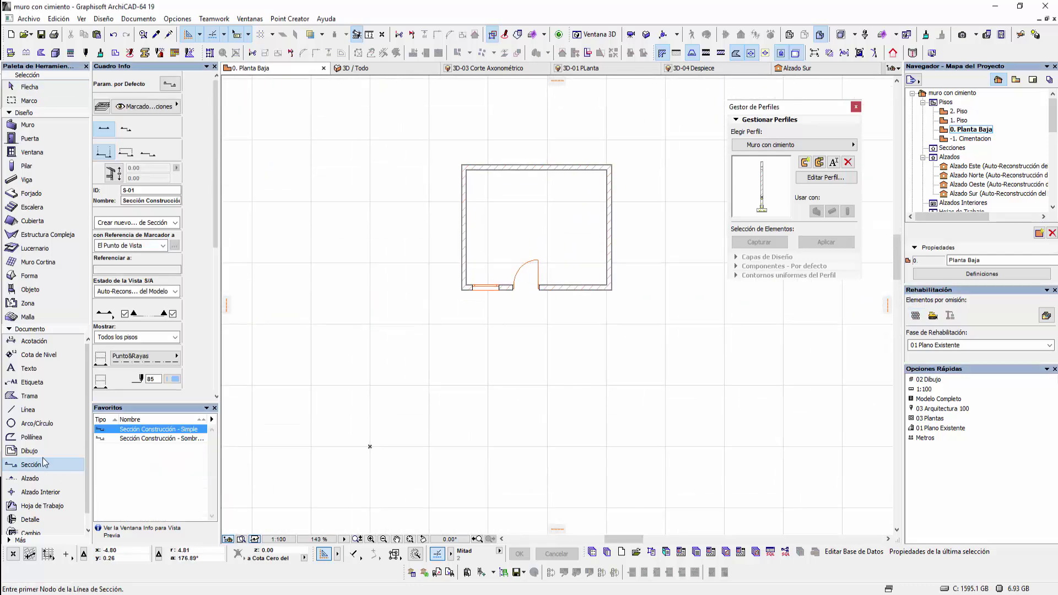
{"action": "left_click", "coordinate": [171, 87]}
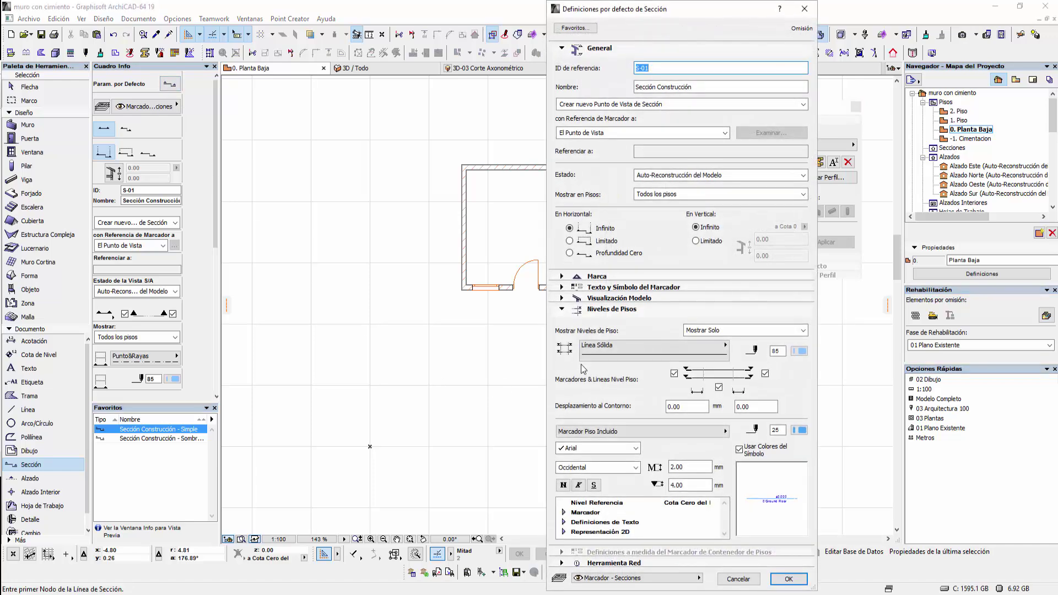
{"action": "left_click", "coordinate": [678, 467]}
{"action": "left_click", "coordinate": [794, 580]}
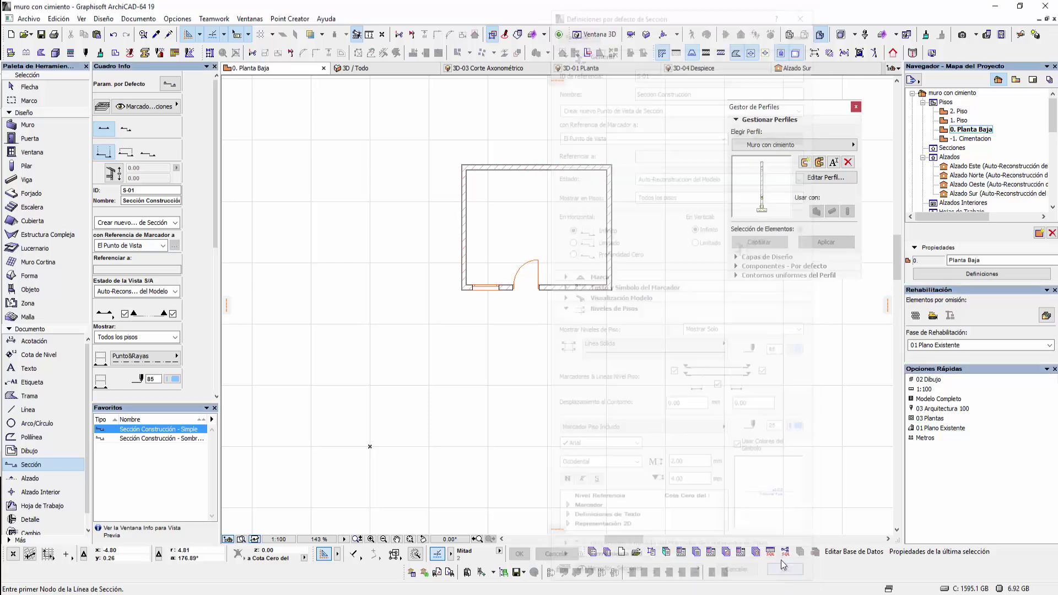
{"action": "left_click", "coordinate": [501, 104]}
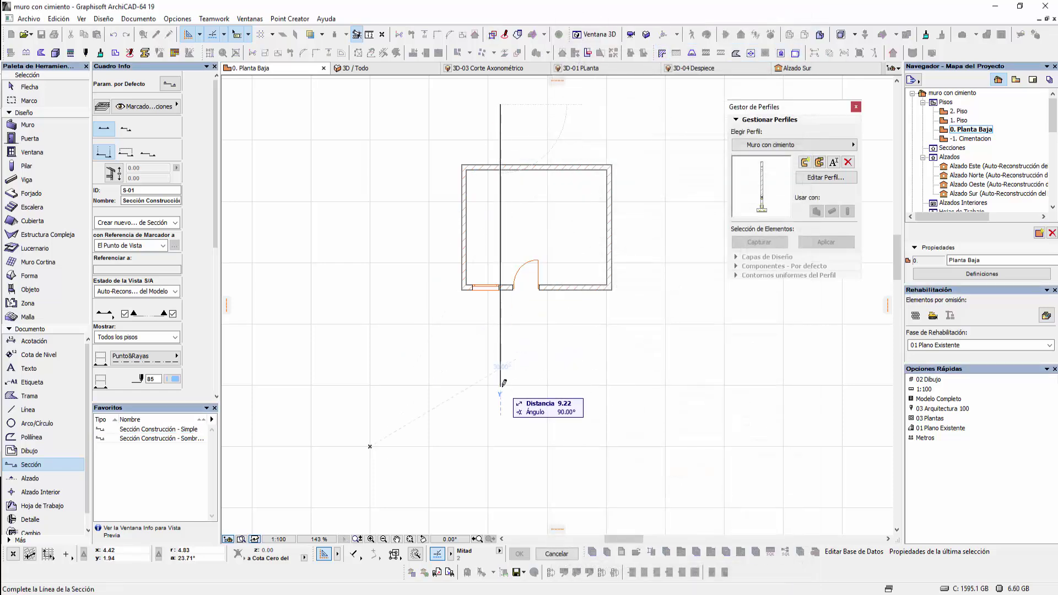
{"action": "left_click", "coordinate": [501, 443]}
{"action": "left_click", "coordinate": [643, 432]}
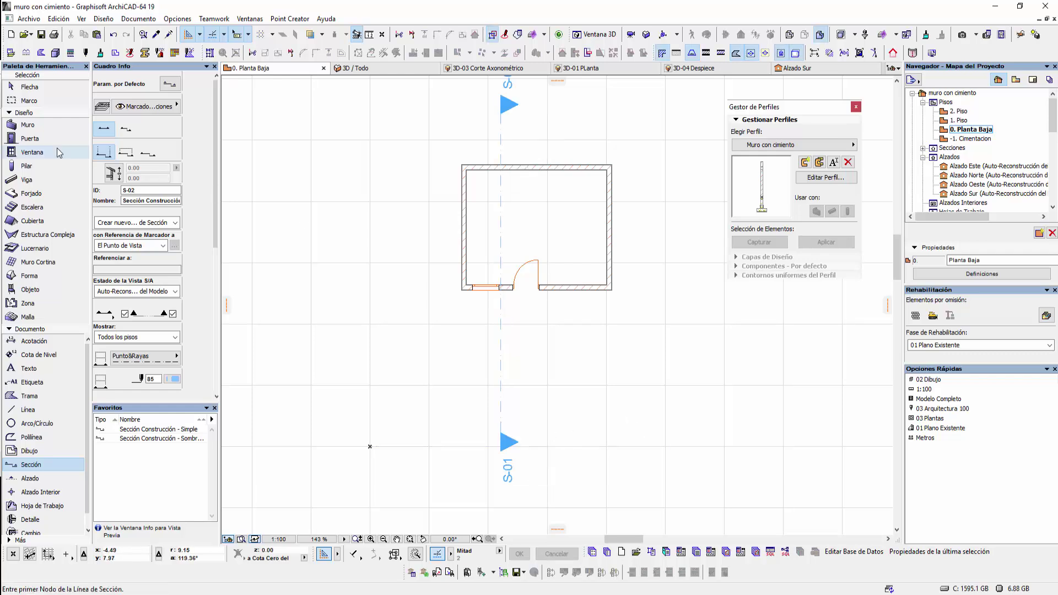
- Open the S-01 section view from its section line
{"action": "left_click", "coordinate": [29, 86]}
{"action": "left_click", "coordinate": [500, 134]}
{"action": "right_click", "coordinate": [554, 130]}
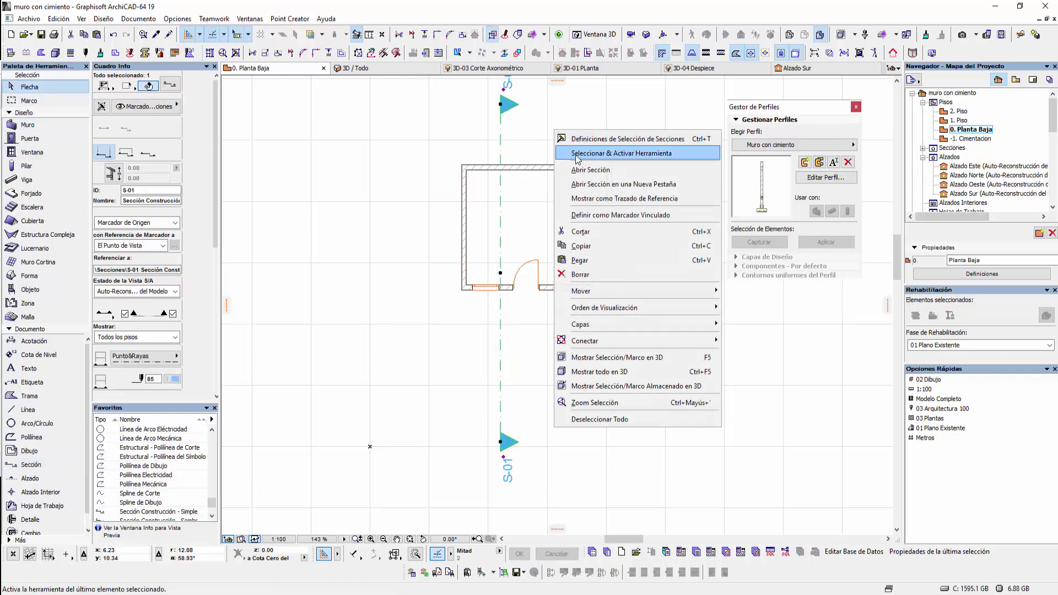
{"action": "left_click", "coordinate": [579, 170]}
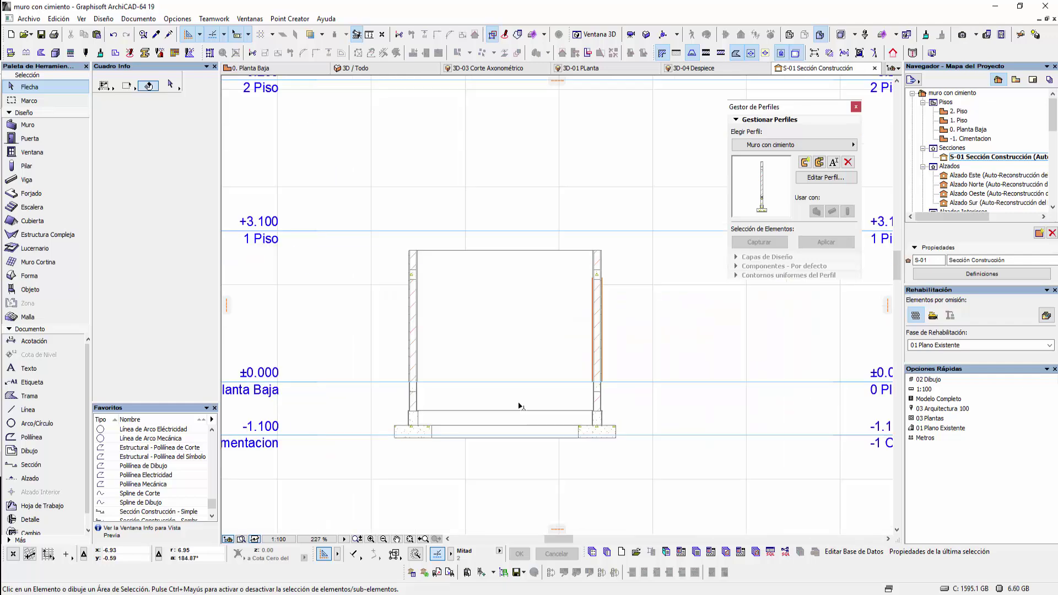
- Link the section wall's top to the 1. Piso story
{"action": "scroll", "coordinate": [503, 333], "scroll_direction": "up", "scroll_amount": 1}
{"action": "scroll", "coordinate": [513, 333], "scroll_direction": "up", "scroll_amount": 1}
{"action": "left_click", "coordinate": [628, 263]}
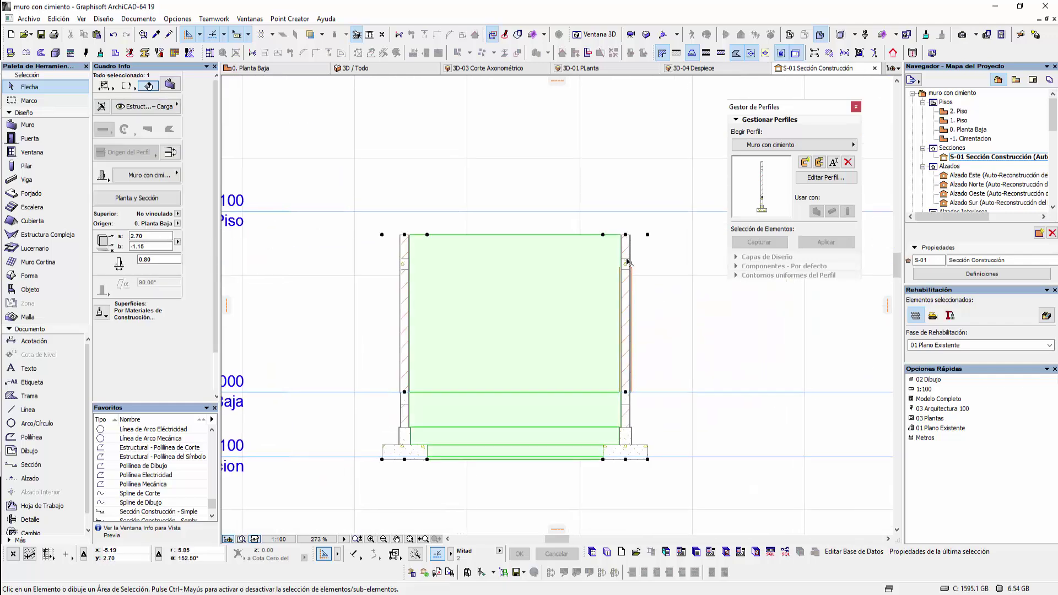
{"action": "left_click", "coordinate": [178, 214]}
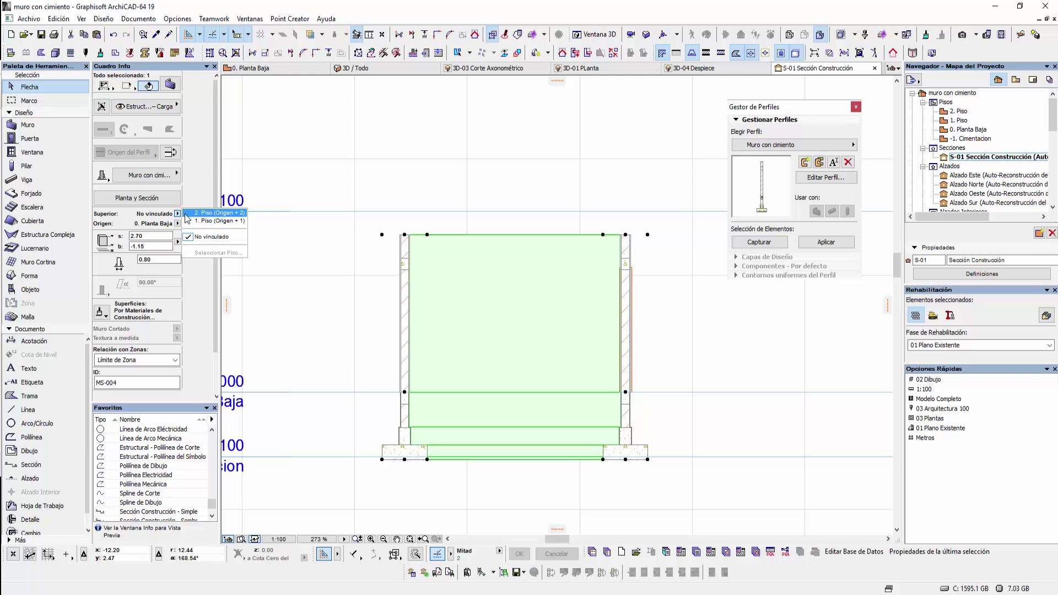
{"action": "left_click", "coordinate": [276, 280]}
{"action": "middle_click_drag", "start_coordinate": [275, 287], "coordinate": [384, 277]}
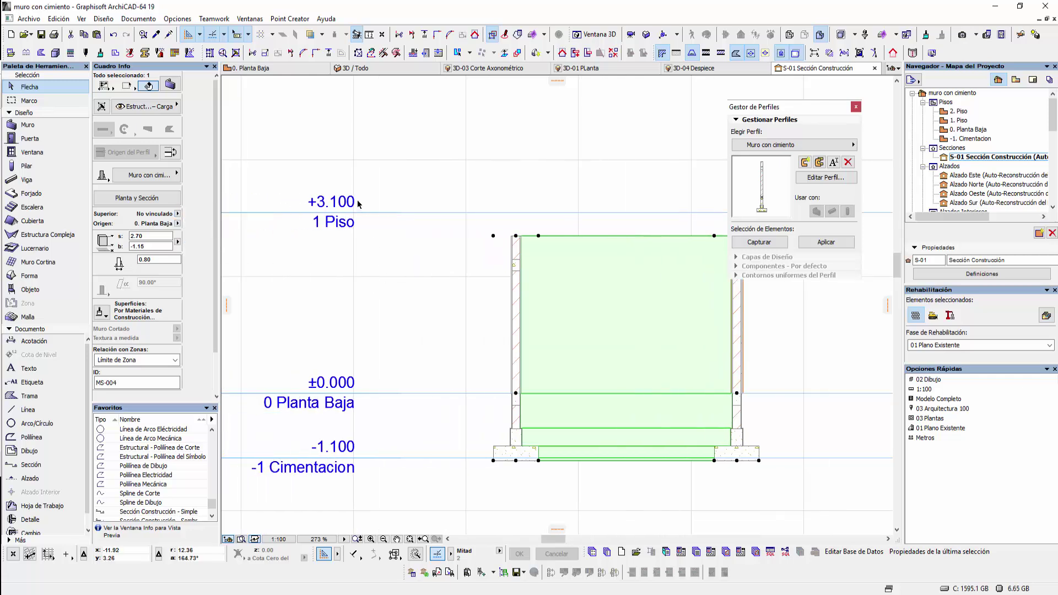
{"action": "left_click", "coordinate": [177, 214]}
{"action": "left_click", "coordinate": [219, 220]}
- Switch the wall to top and base offsets with a top offset of 0
{"action": "left_click", "coordinate": [178, 243]}
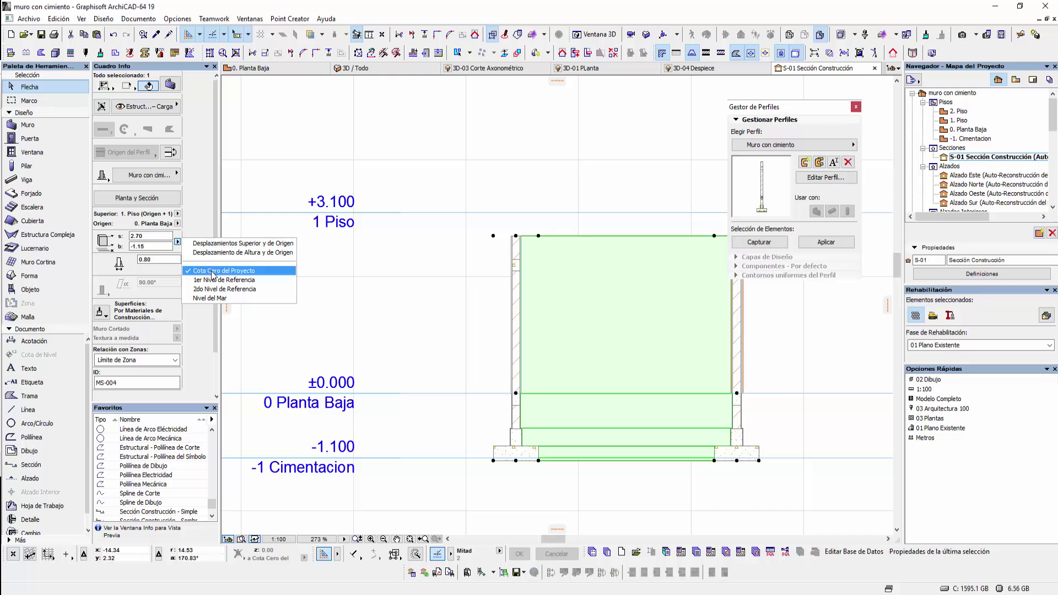
{"action": "left_click", "coordinate": [220, 243]}
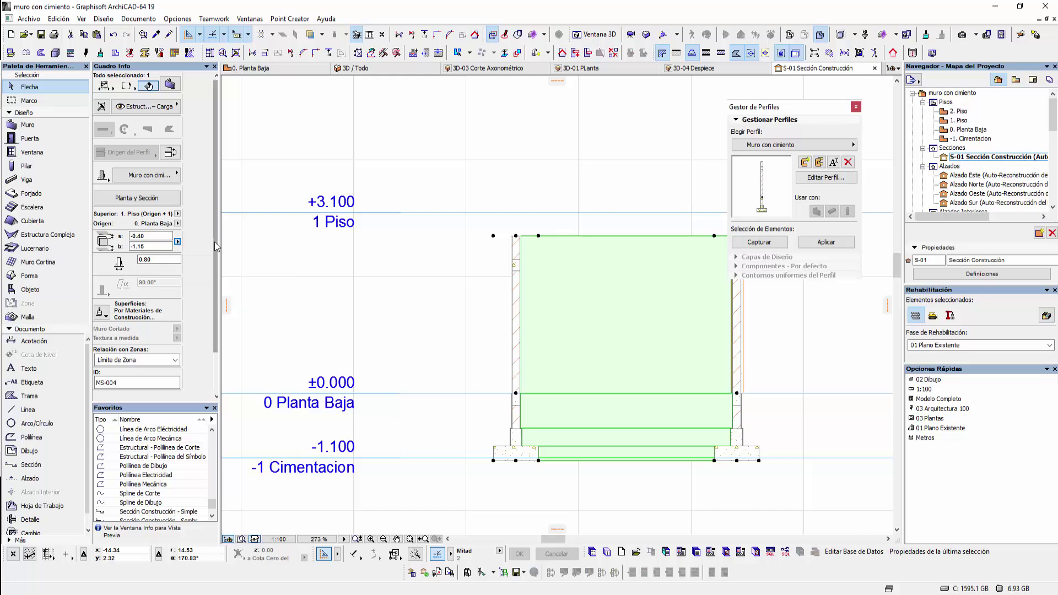
{"action": "type", "text": "0"}
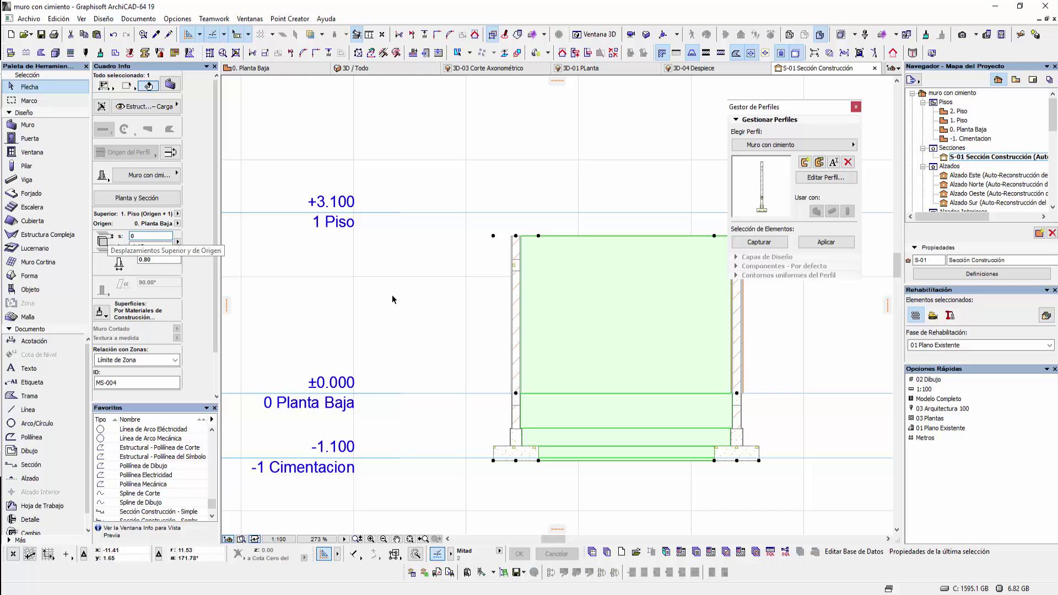
{"action": "key", "text": "Return"}
{"action": "left_click", "coordinate": [453, 283]}
{"action": "middle_click_drag", "start_coordinate": [421, 296], "coordinate": [321, 303]}
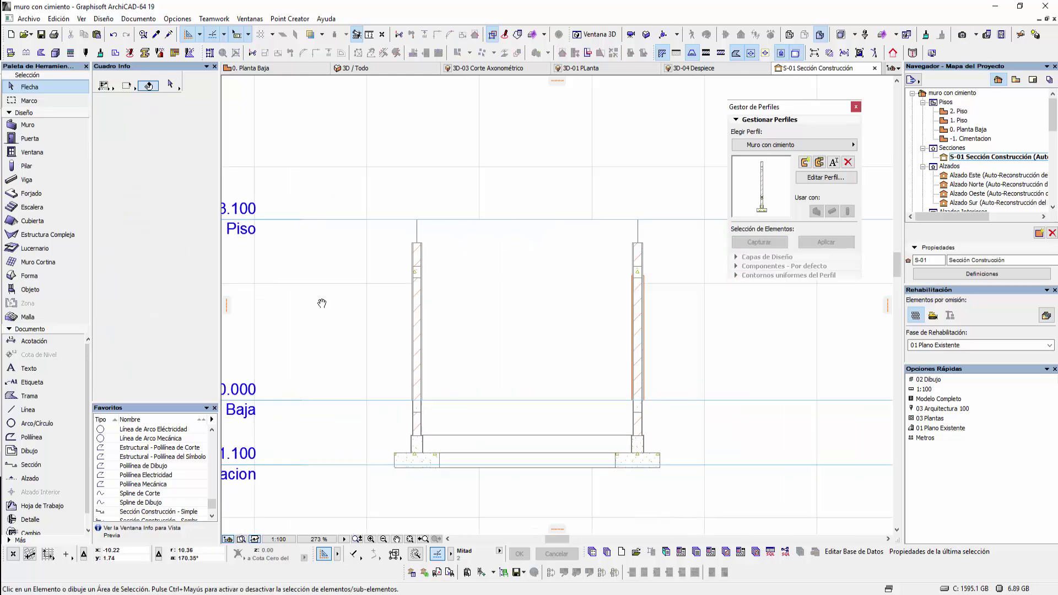
{"action": "scroll", "coordinate": [390, 236], "scroll_direction": "up", "scroll_amount": 1}
{"action": "scroll", "coordinate": [338, 223], "scroll_direction": "up", "scroll_amount": 2}
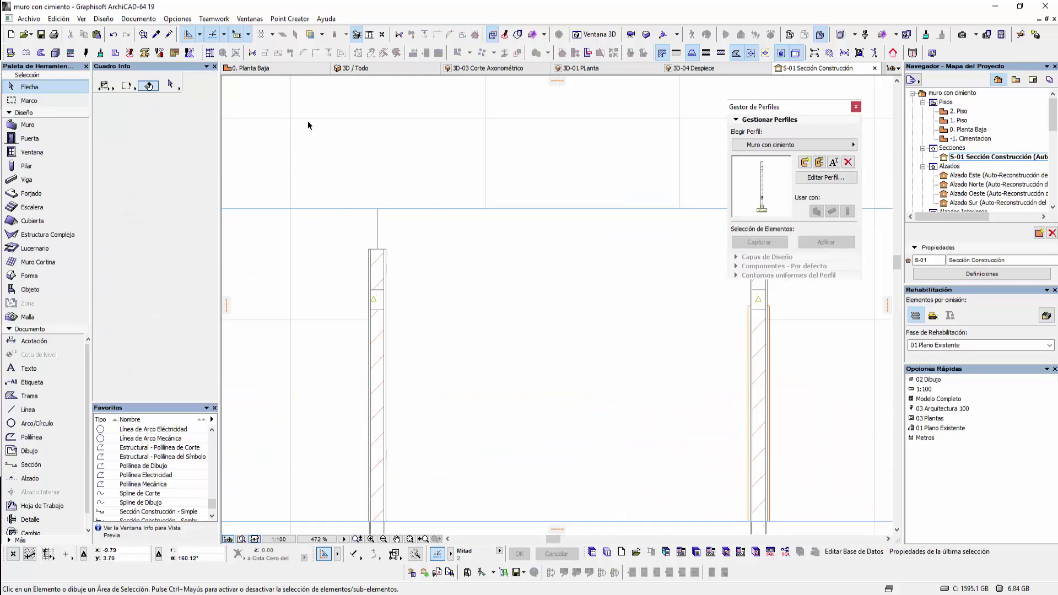
- In 3D, pick up the right wall's settings and inject them into another wall
{"action": "left_click", "coordinate": [371, 68]}
{"action": "scroll", "coordinate": [356, 287], "scroll_direction": "down", "scroll_amount": 3}
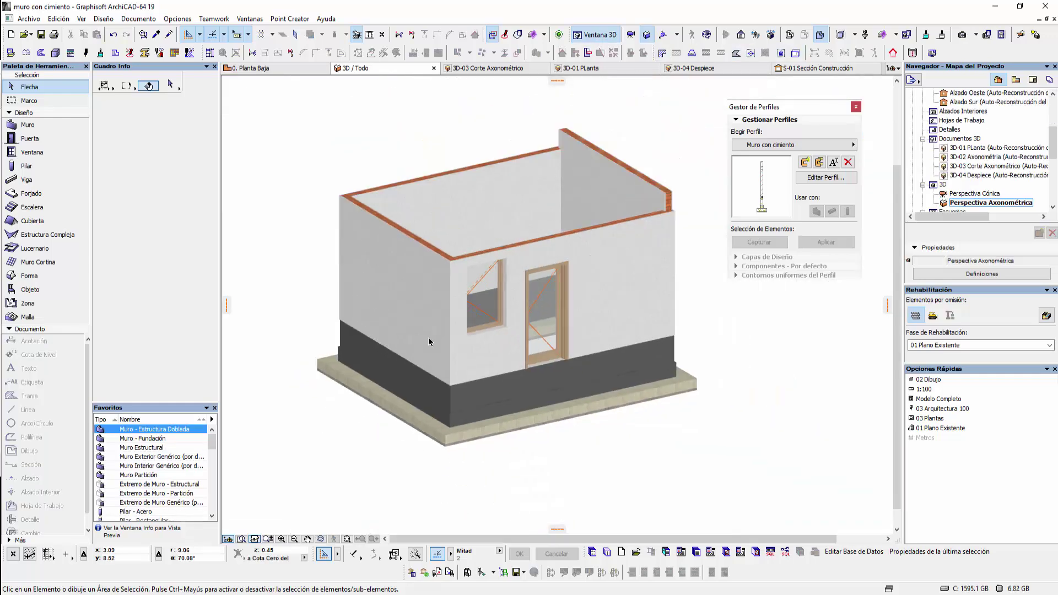
{"action": "scroll", "coordinate": [501, 323], "scroll_direction": "down", "scroll_amount": 1}
{"action": "left_click", "coordinate": [629, 230]}
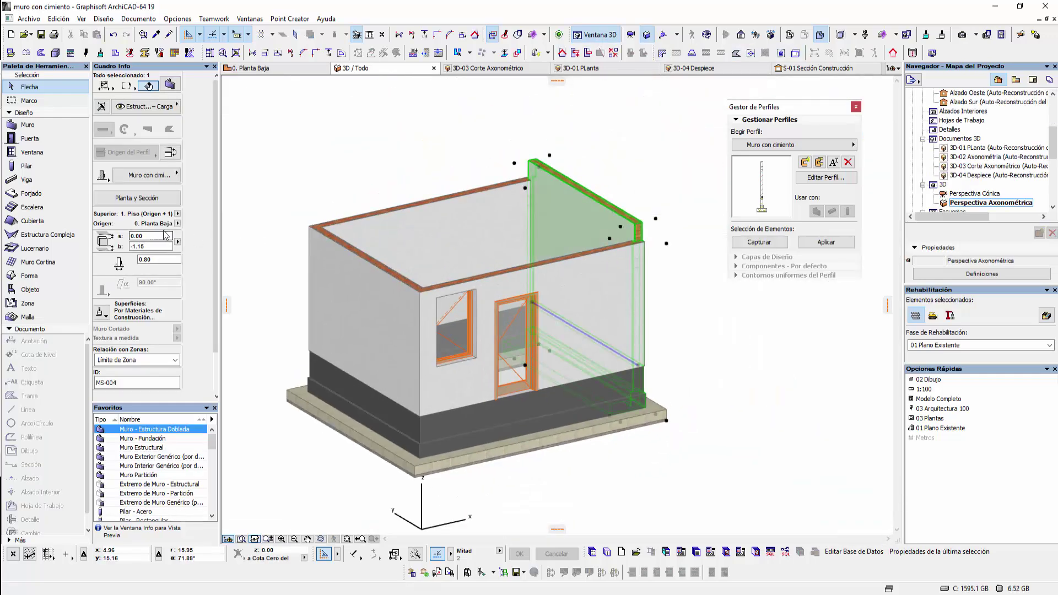
{"action": "left_click", "coordinate": [178, 214]}
{"action": "left_click", "coordinate": [188, 221]}
{"action": "left_click", "coordinate": [591, 203], "text": "alt"}
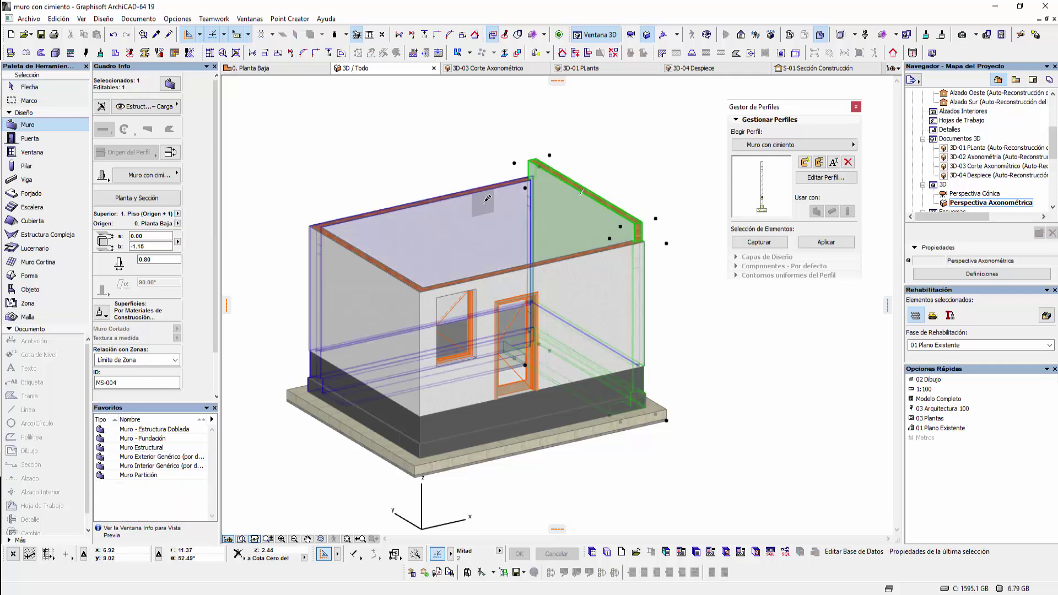
{"action": "left_click", "coordinate": [375, 264], "text": "ctrl+alt"}
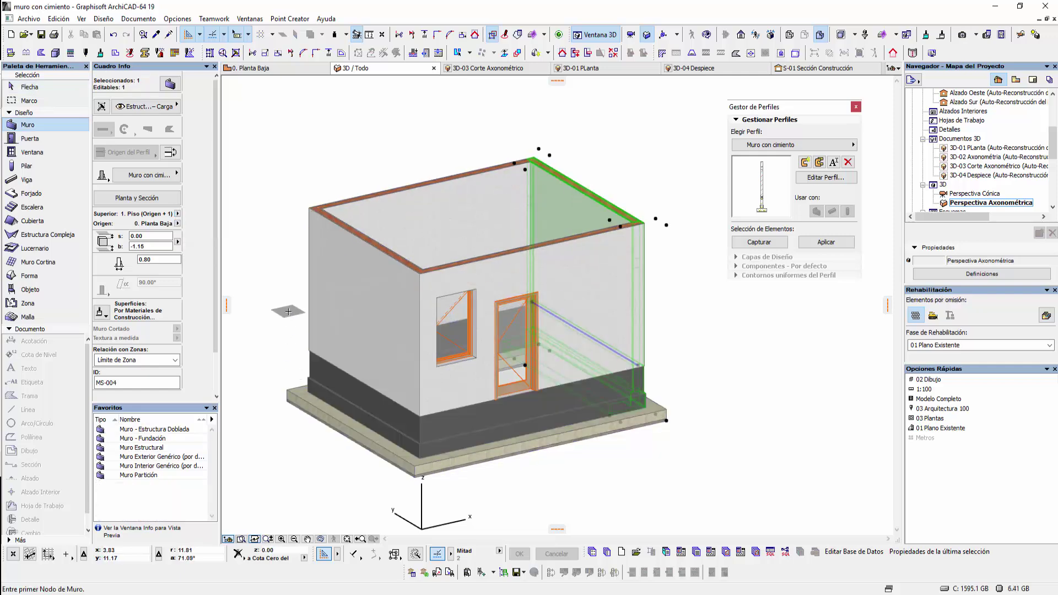
{"action": "key", "text": "Escape"}
{"action": "left_click", "coordinate": [275, 70]}
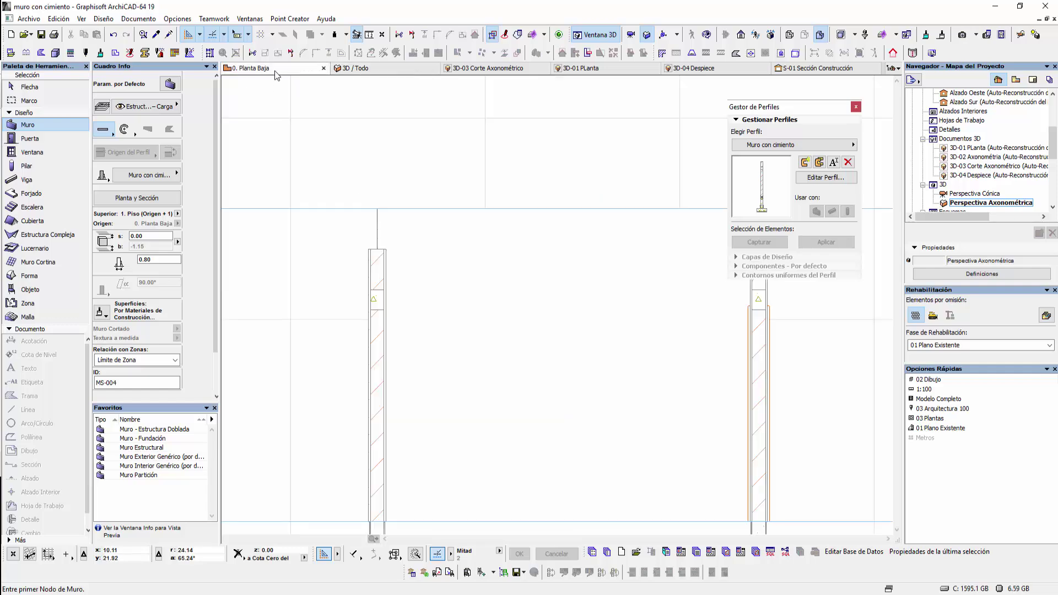
{"action": "key", "text": "Escape"}
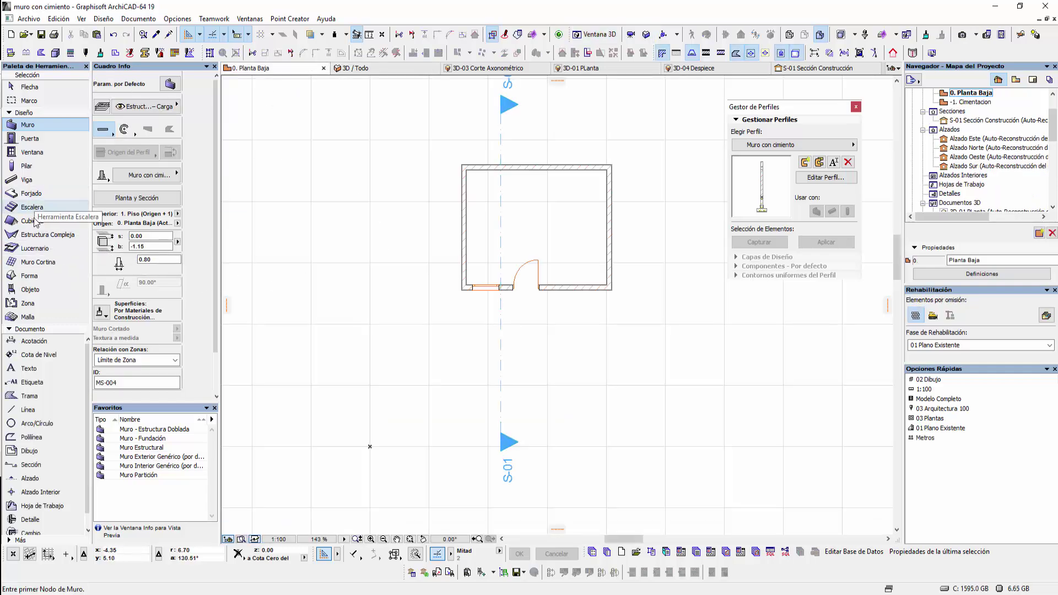
- Activate the Roof tool and check the wall heights in section S-01
{"action": "left_click", "coordinate": [33, 220]}
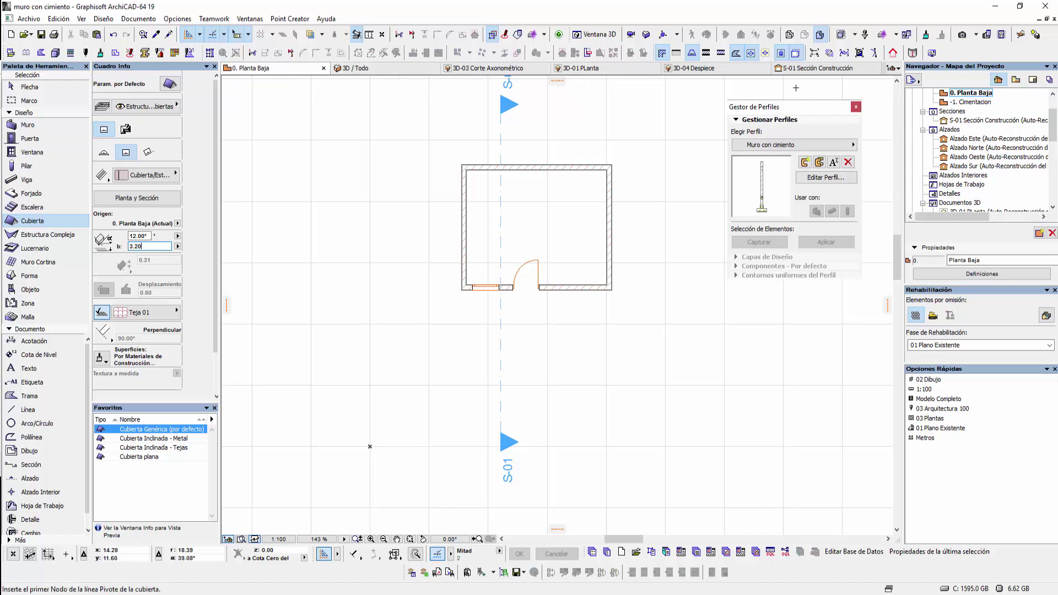
{"action": "left_click", "coordinate": [816, 68]}
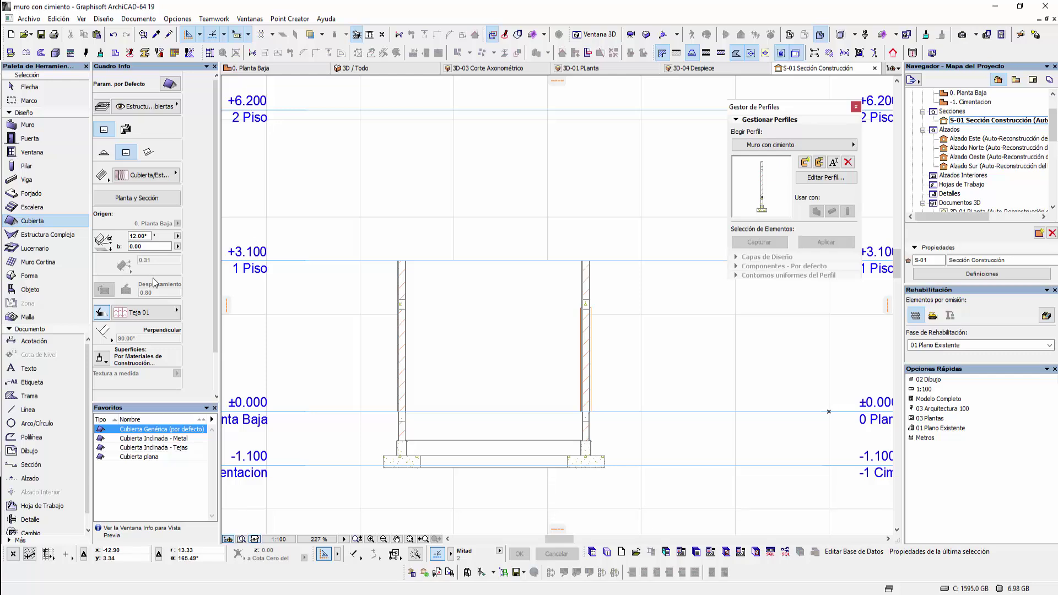
{"action": "left_click", "coordinate": [279, 69]}
{"action": "type", "text": "3"}
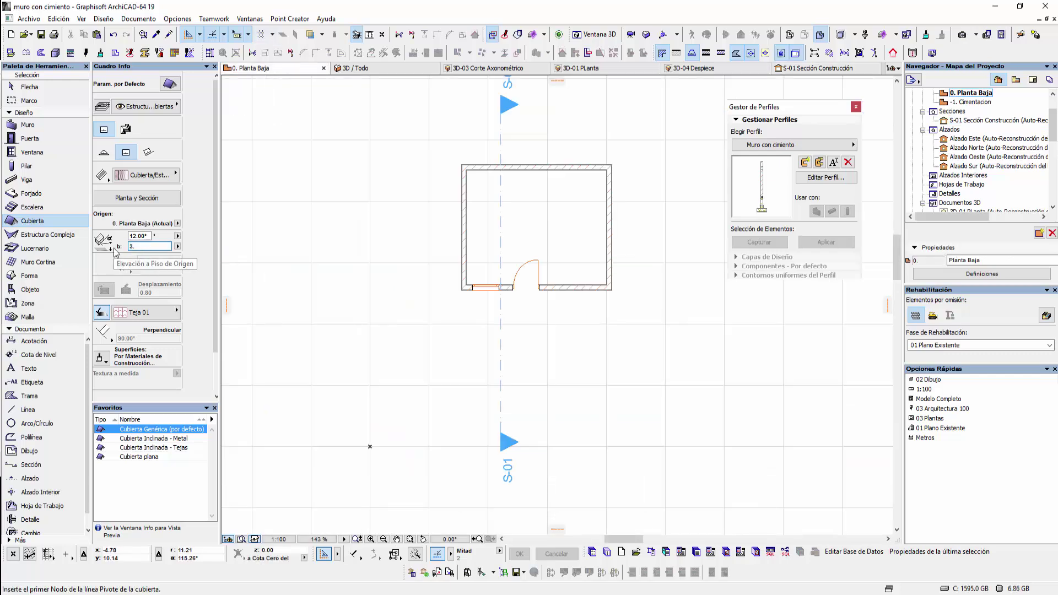
{"action": "scroll", "coordinate": [423, 277], "scroll_direction": "up", "scroll_amount": 3}
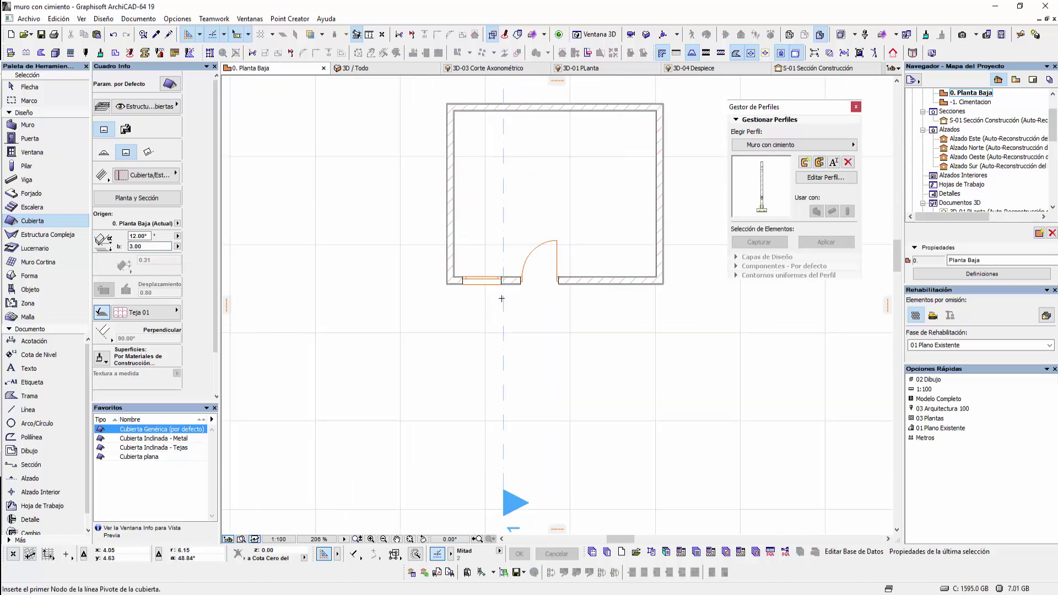
- Draw the roof pivot line along the front wall and the roof rectangle around the room
{"action": "left_click", "coordinate": [423, 277]}
{"action": "middle_click_drag", "start_coordinate": [423, 276], "coordinate": [301, 314]}
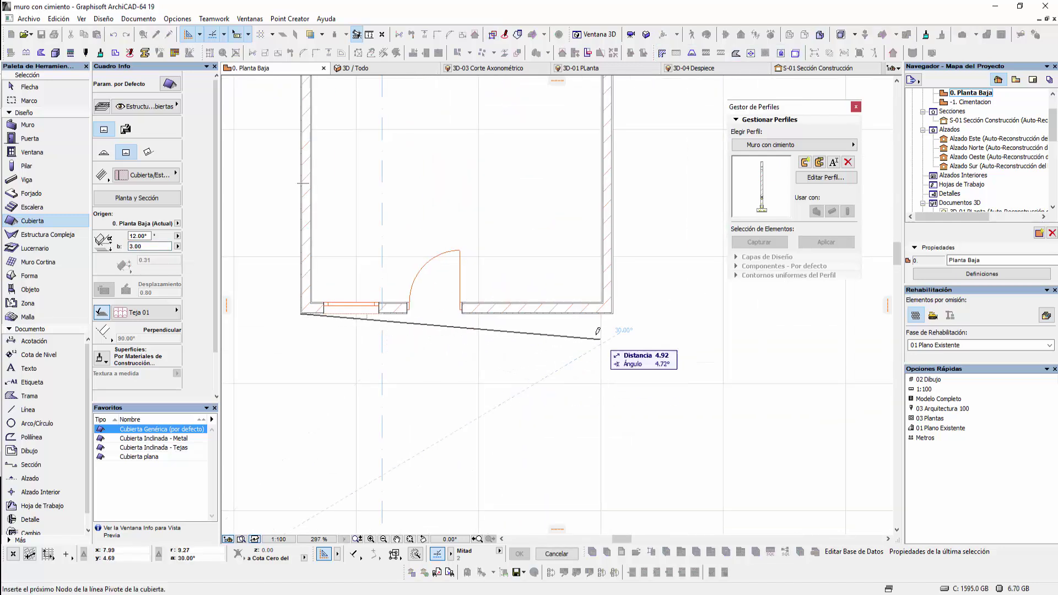
{"action": "left_click", "coordinate": [613, 314]}
{"action": "scroll", "coordinate": [620, 331], "scroll_direction": "down", "scroll_amount": 3}
{"action": "left_click", "coordinate": [644, 234]}
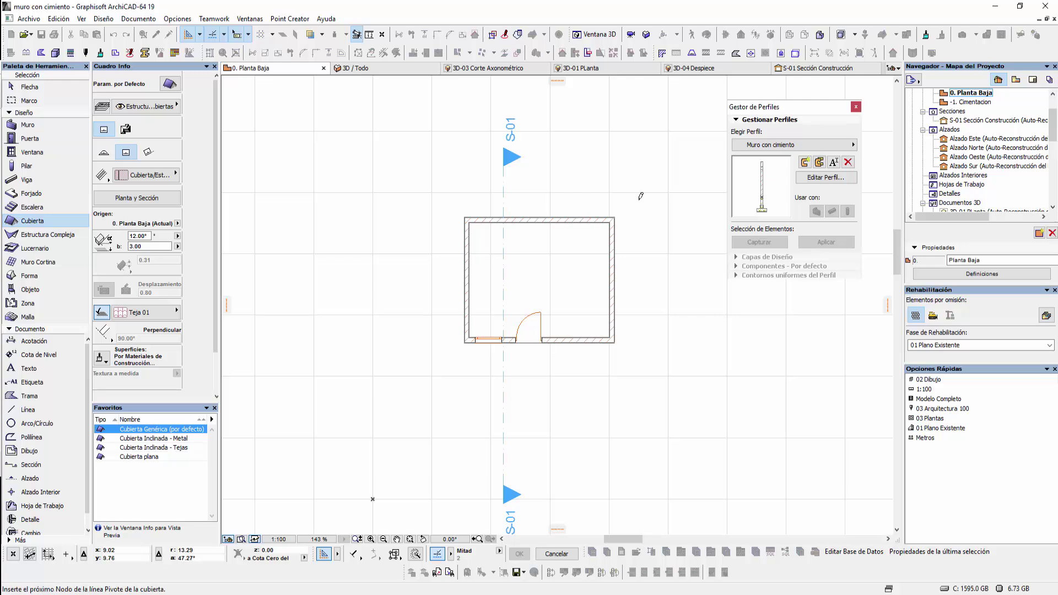
{"action": "left_click", "coordinate": [448, 369]}
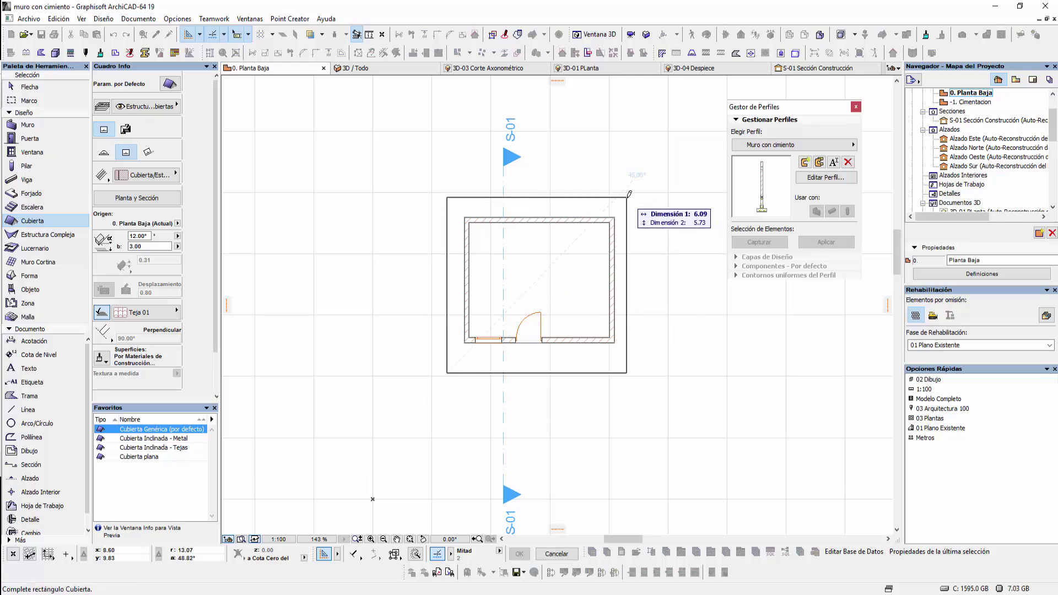
{"action": "left_click", "coordinate": [634, 197]}
- In section S-01, change the roof's building material to Cubierta Tejas
{"action": "left_click", "coordinate": [27, 86]}
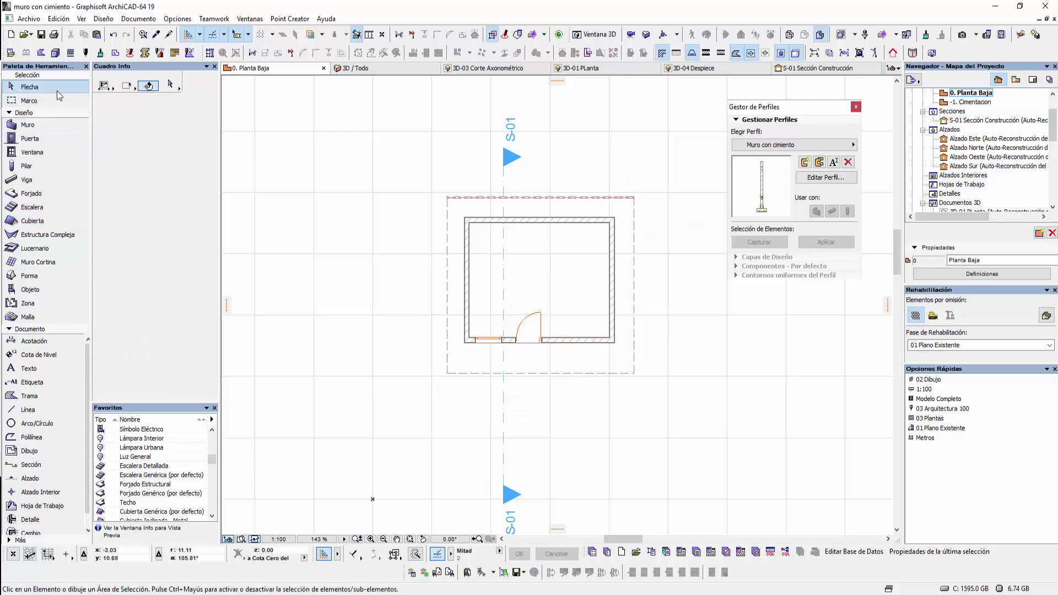
{"action": "left_click", "coordinate": [512, 158]}
{"action": "right_click", "coordinate": [556, 161]}
{"action": "left_click", "coordinate": [612, 176]}
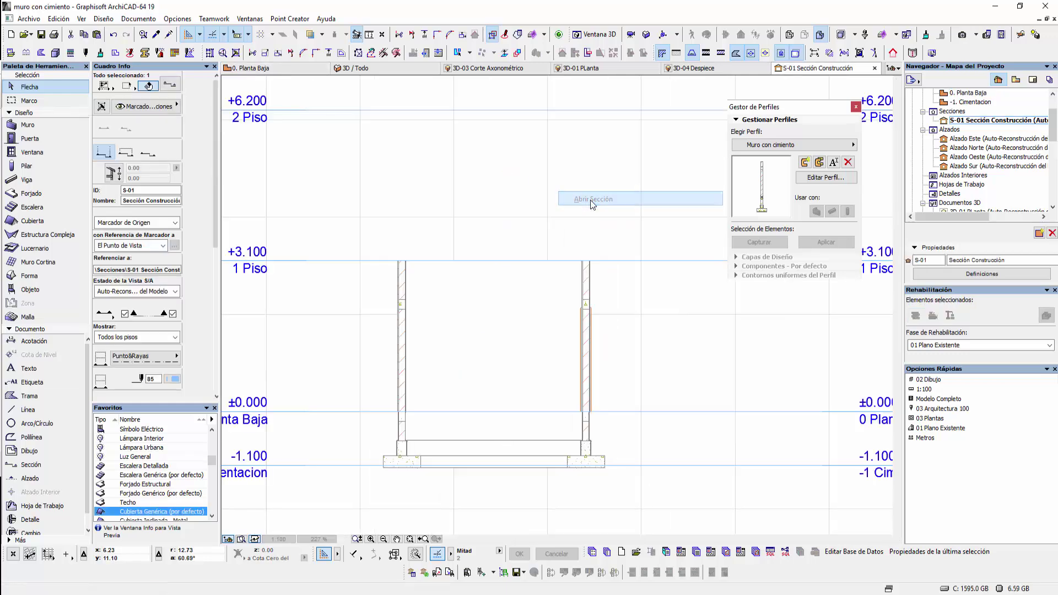
{"action": "left_click", "coordinate": [500, 253]}
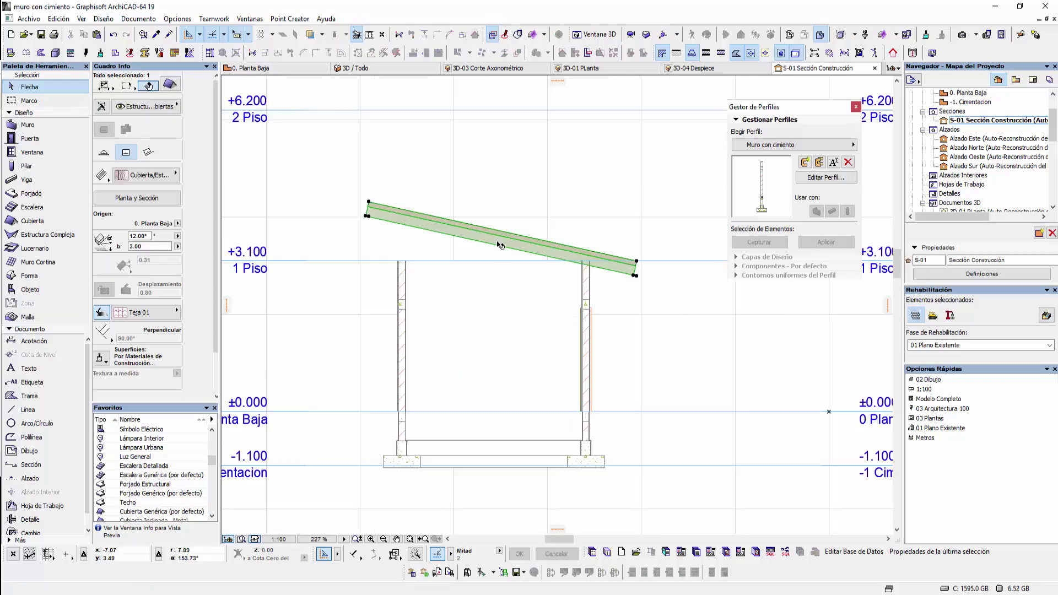
{"action": "left_click", "coordinate": [164, 176]}
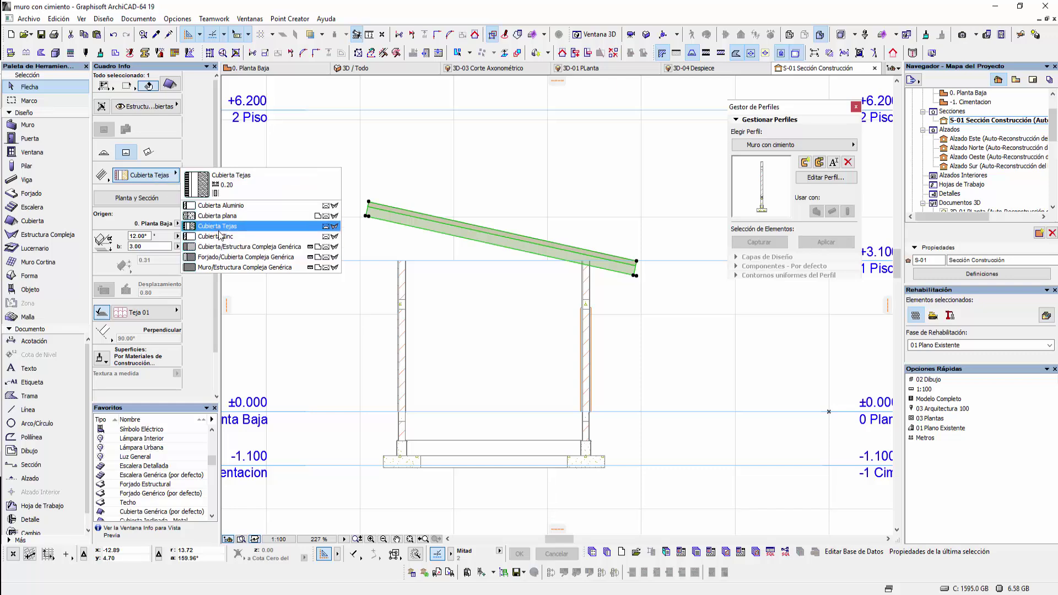
{"action": "left_click", "coordinate": [201, 218]}
{"action": "left_click", "coordinate": [507, 191]}
- Unlink the back wall's top (No vinculado) and stretch it vertically above the roof
{"action": "left_click", "coordinate": [485, 302]}
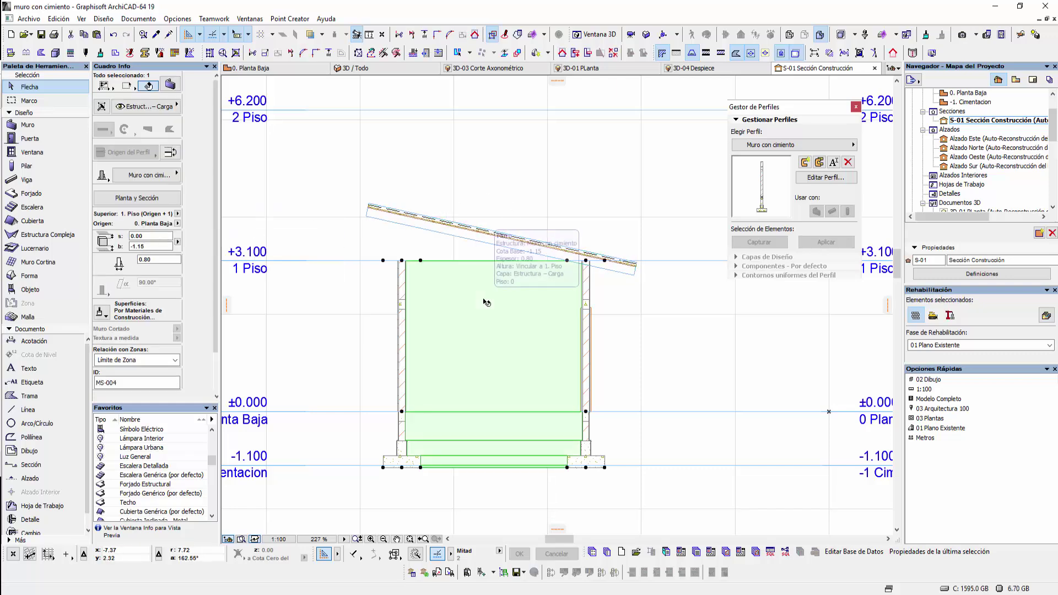
{"action": "left_click", "coordinate": [177, 214]}
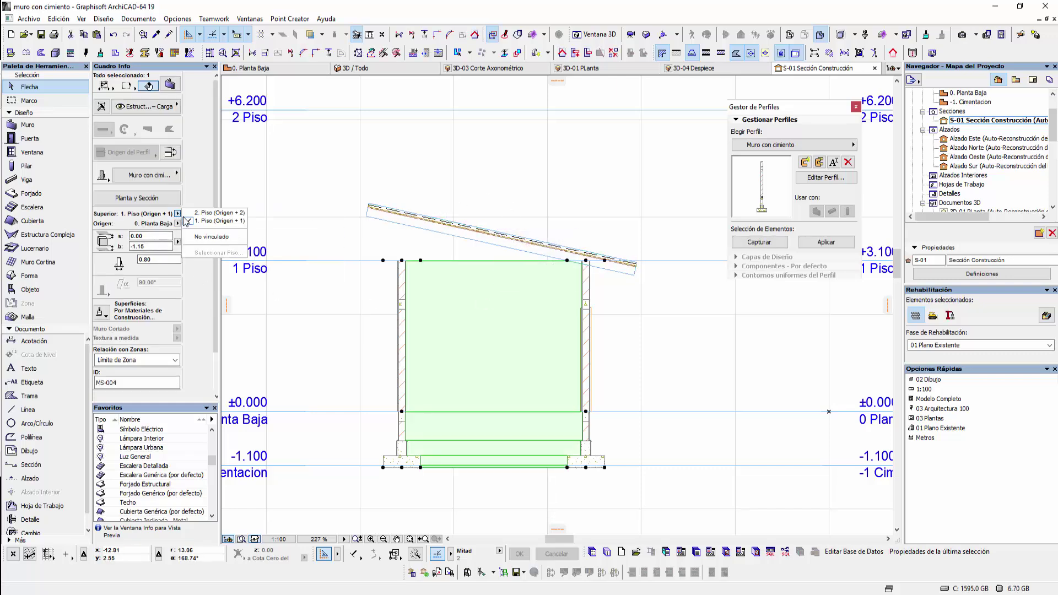
{"action": "left_click", "coordinate": [212, 236]}
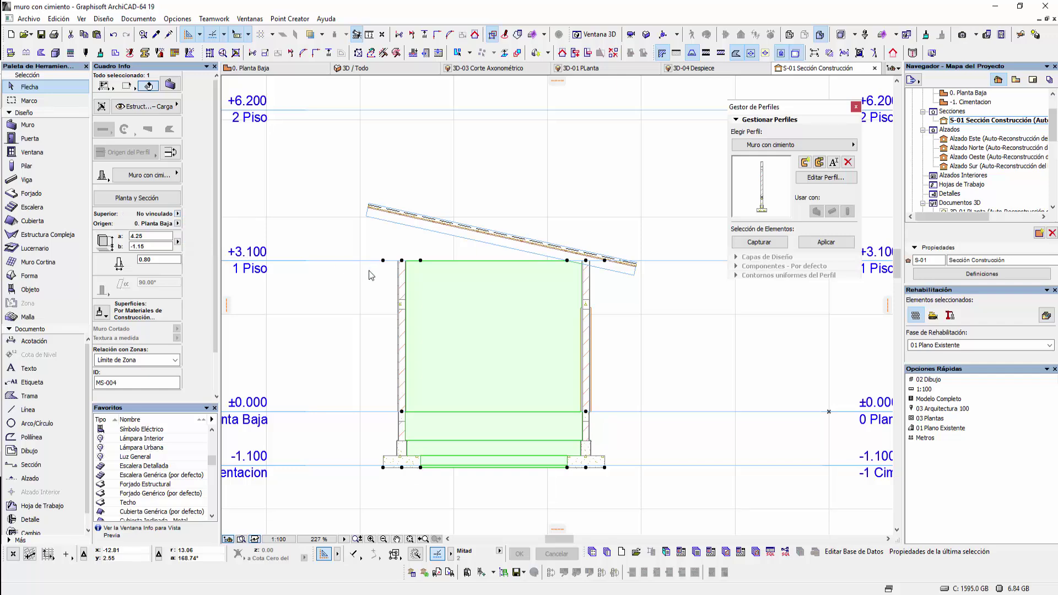
{"action": "left_click", "coordinate": [403, 264]}
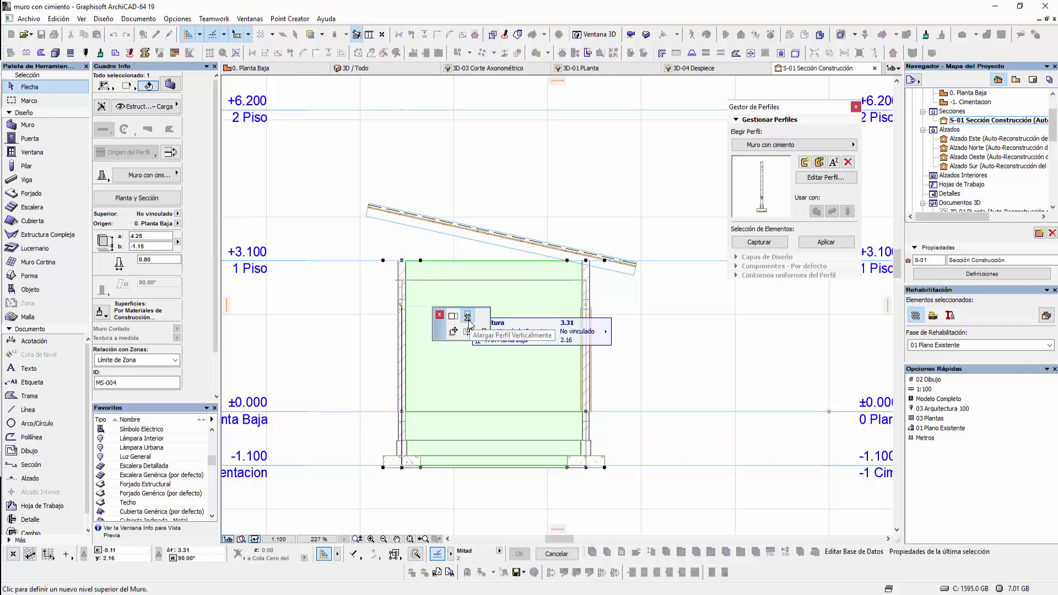
{"action": "left_click", "coordinate": [468, 320]}
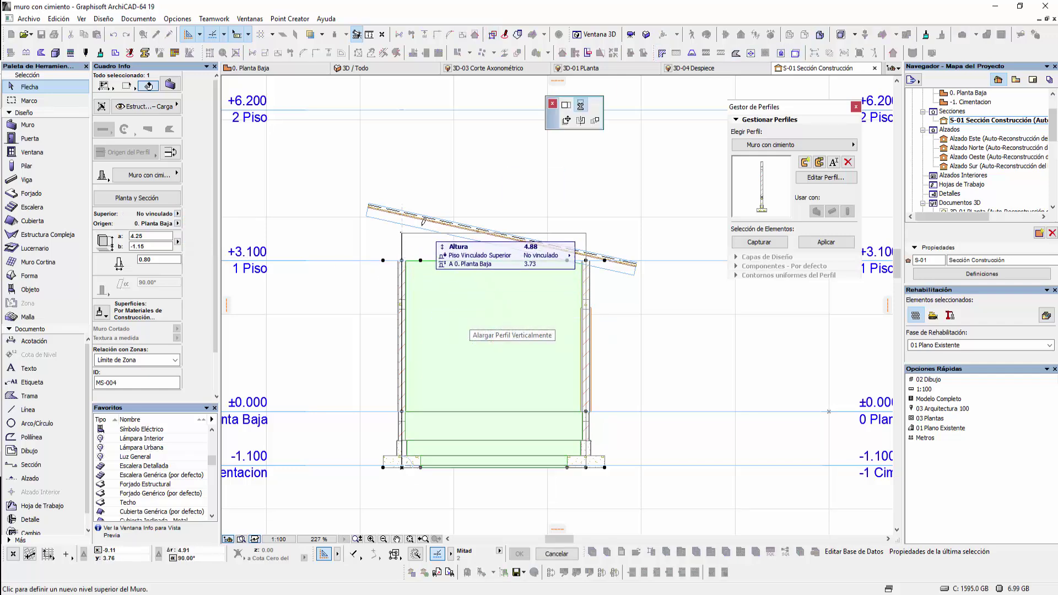
{"action": "left_click", "coordinate": [374, 210]}
{"action": "left_click", "coordinate": [356, 68]}
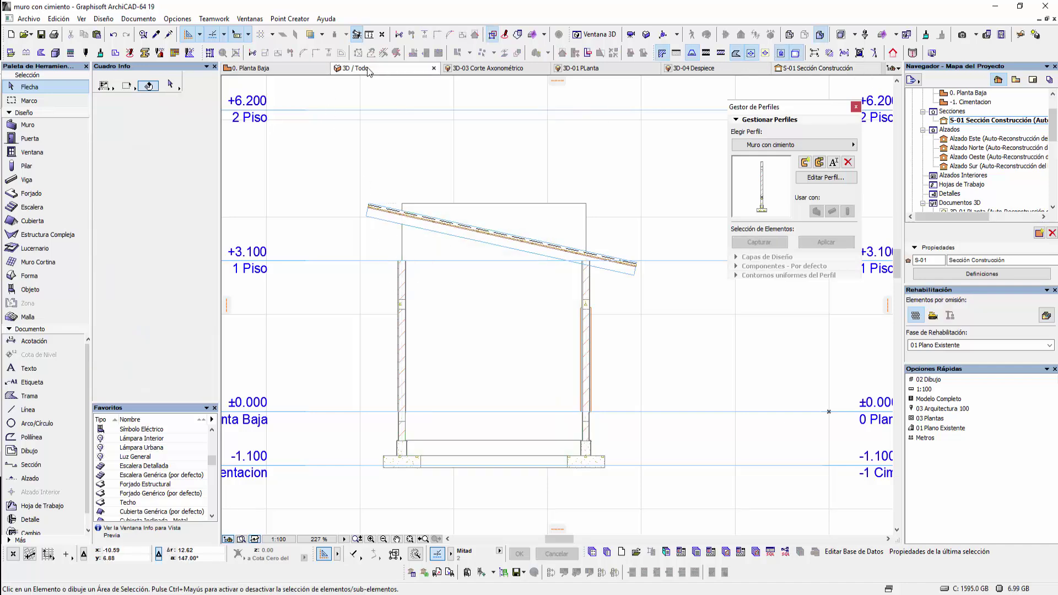
- Orbit the 3D view around to the house's door side
{"action": "left_click", "coordinate": [590, 184]}
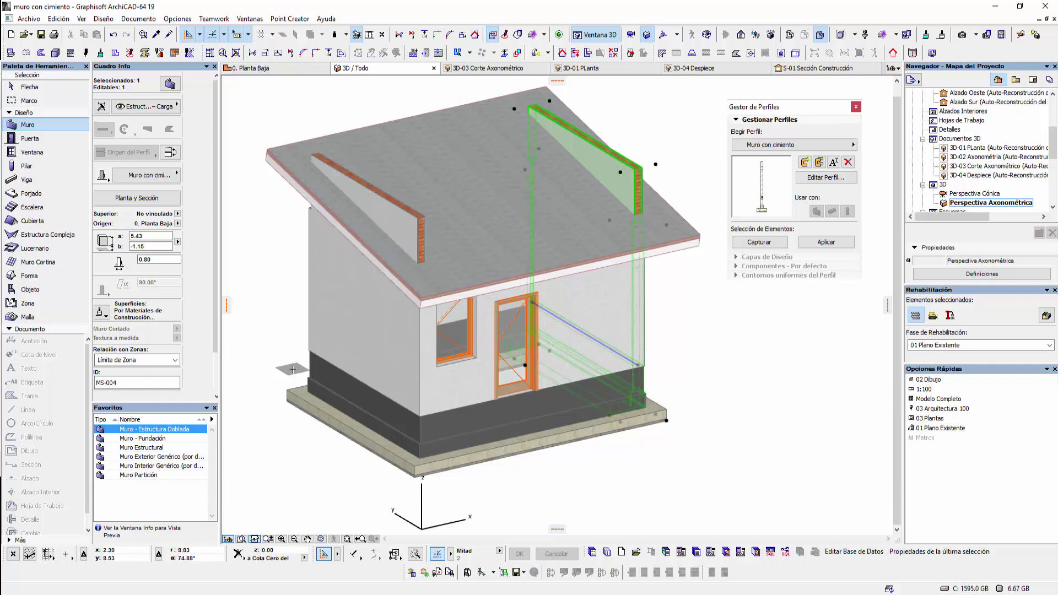
{"action": "left_click", "coordinate": [321, 540]}
{"action": "left_click_drag", "start_coordinate": [337, 388], "coordinate": [389, 531]}
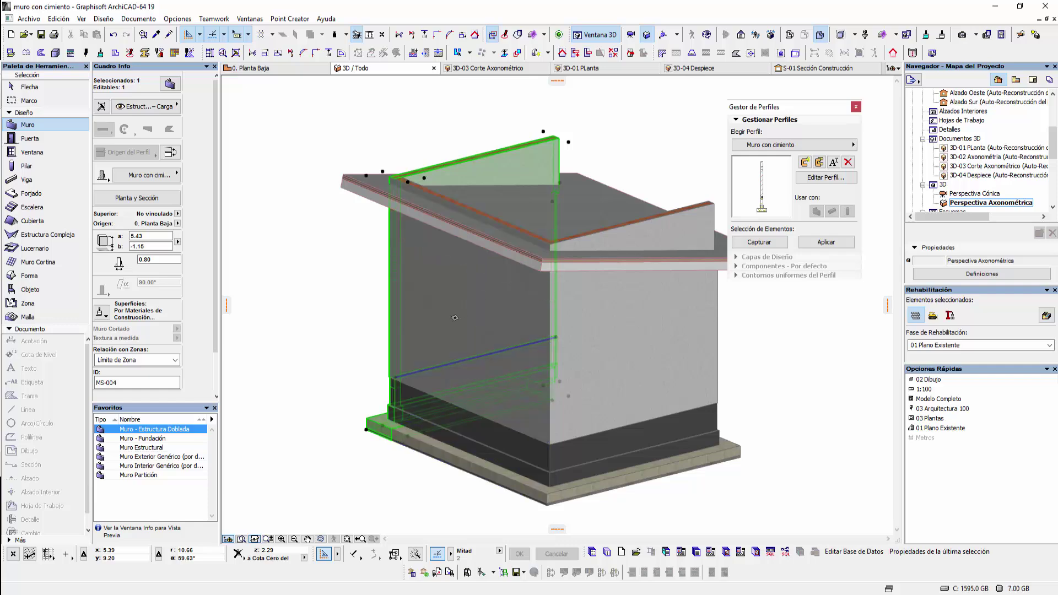
{"action": "left_click_drag", "start_coordinate": [309, 457], "coordinate": [454, 453]}
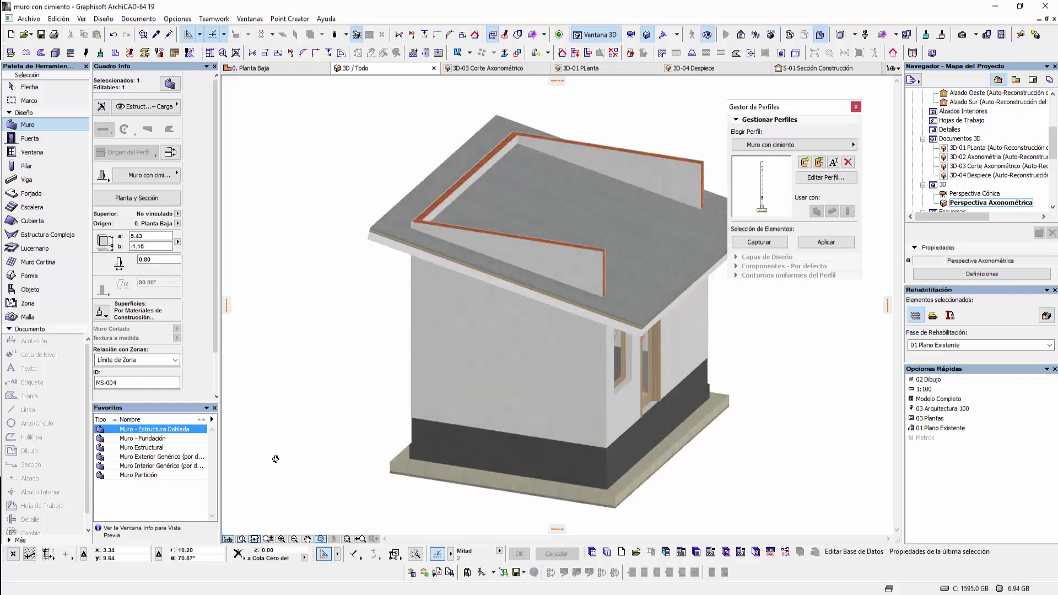
{"action": "key", "text": "Escape"}
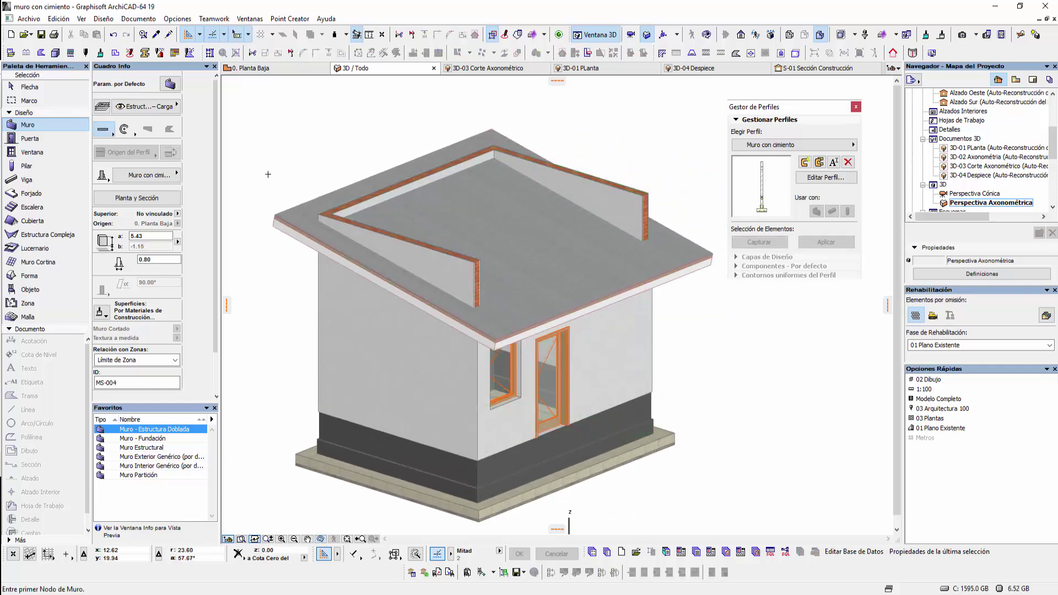
- Select the walls poking above the roof and trim them to the roof
{"action": "left_click", "coordinate": [28, 86]}
{"action": "left_click", "coordinate": [400, 196]}
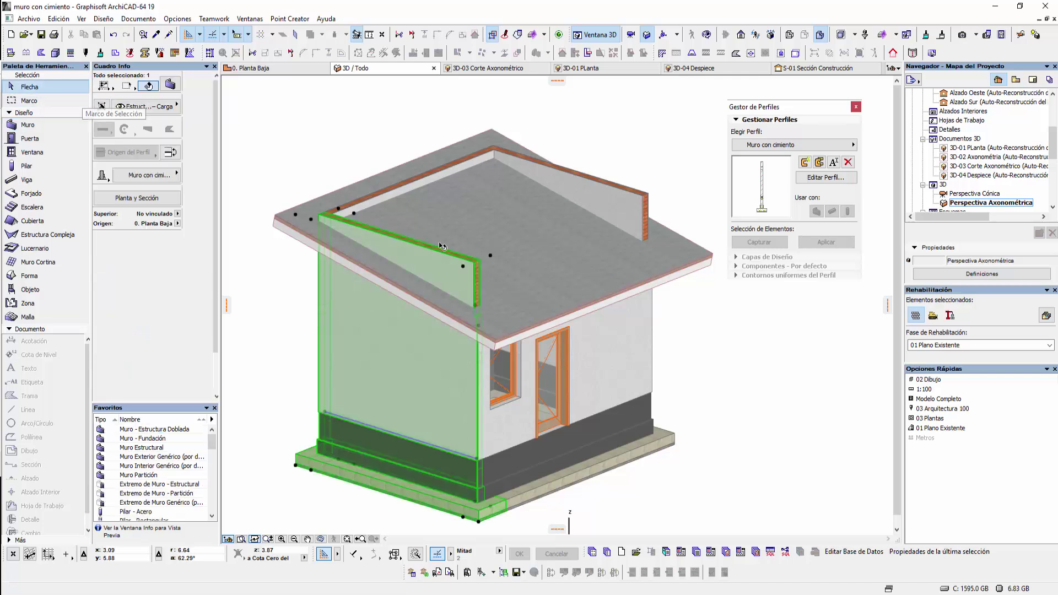
{"action": "left_click", "coordinate": [576, 180], "text": "shift"}
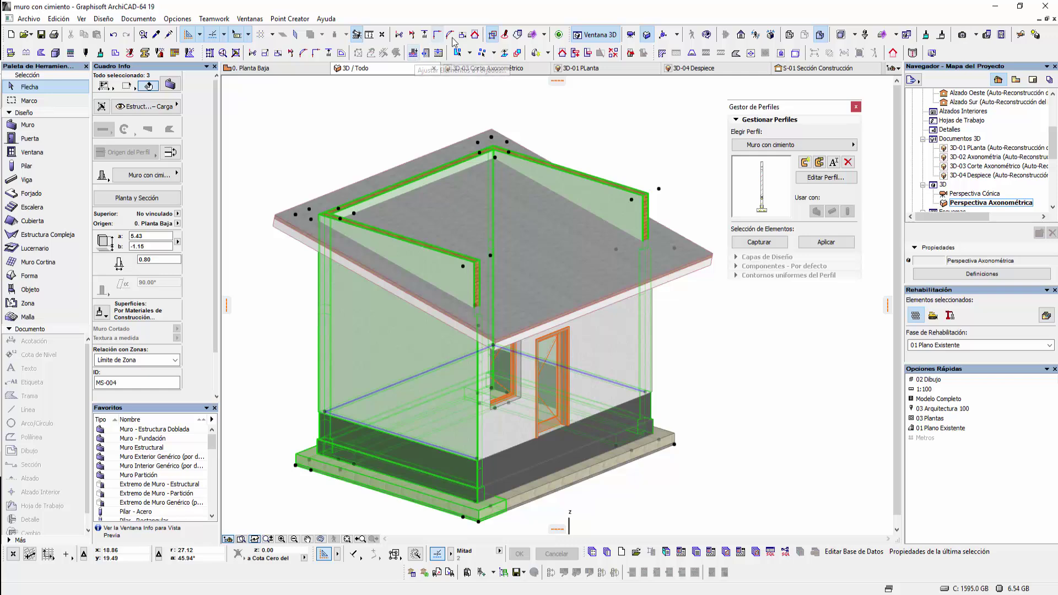
{"action": "left_click", "coordinate": [563, 56]}
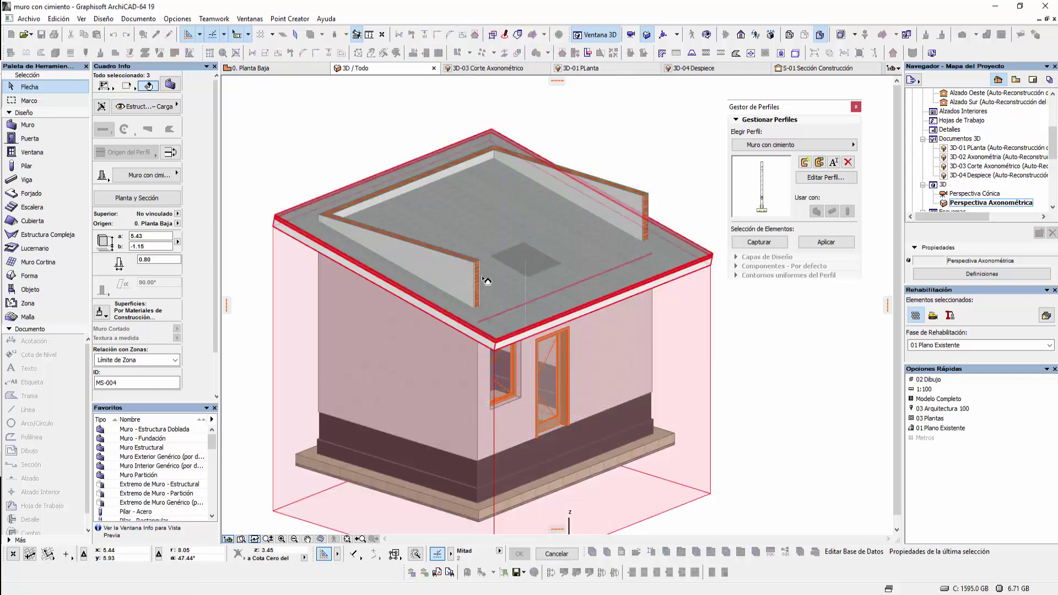
{"action": "left_click", "coordinate": [412, 369]}
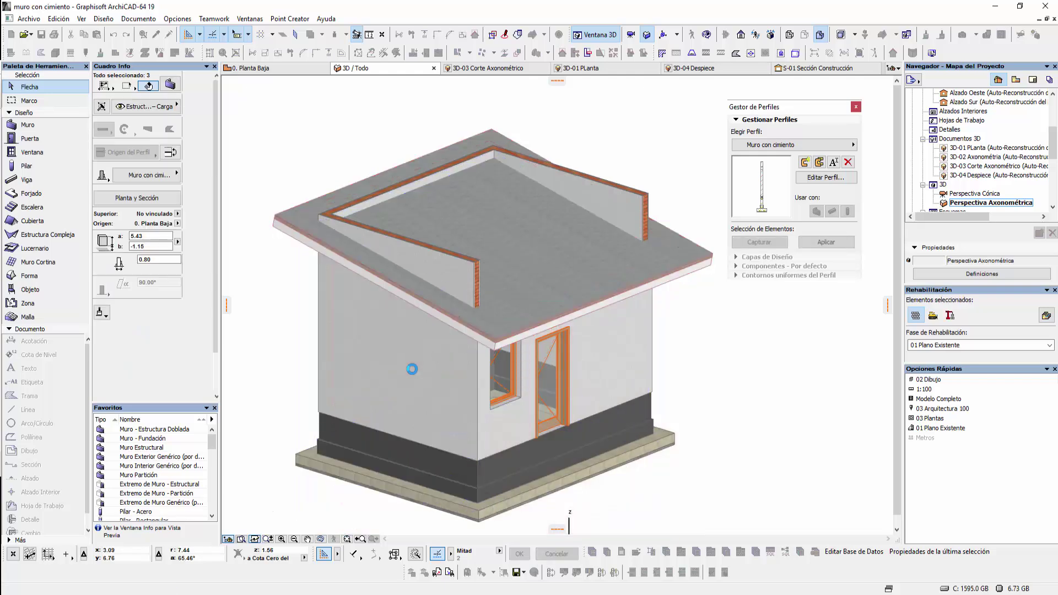
{"action": "left_click", "coordinate": [285, 339]}
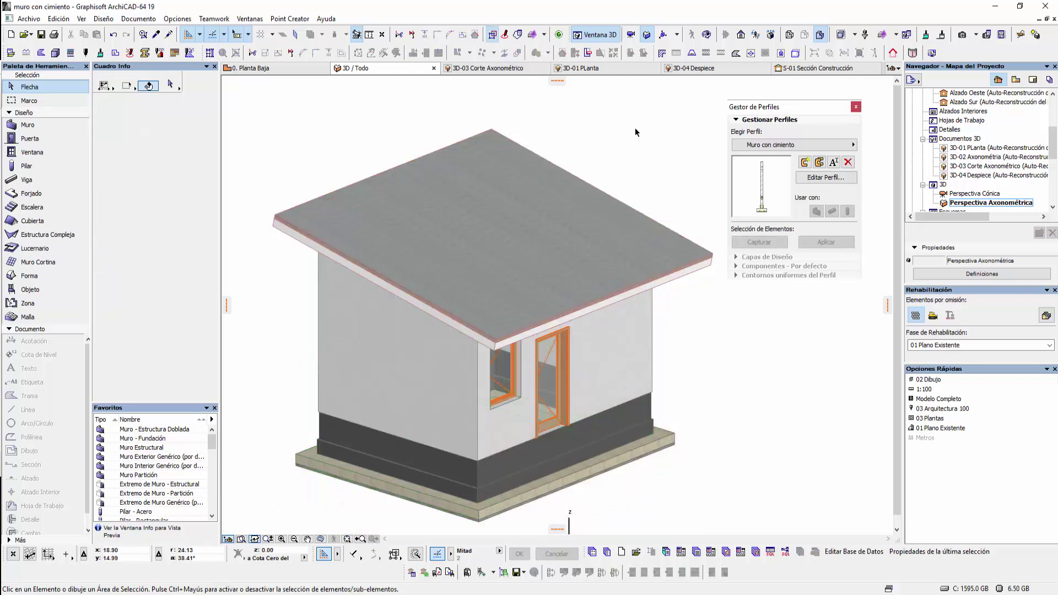
- On 0. Planta Baja, set which stories the roof is shown on
{"action": "left_click", "coordinate": [300, 69]}
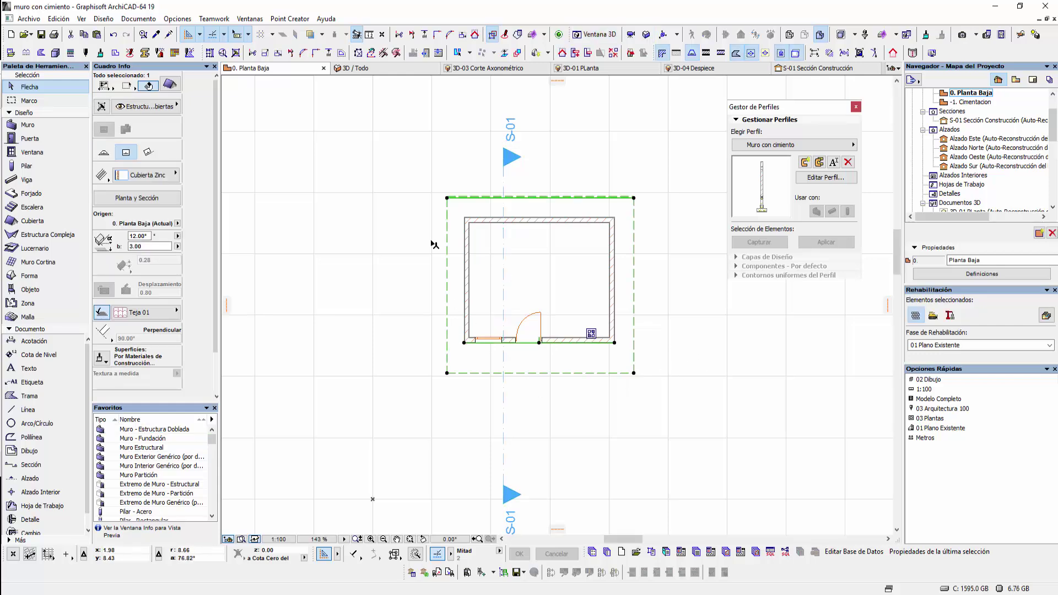
{"action": "left_click", "coordinate": [168, 198]}
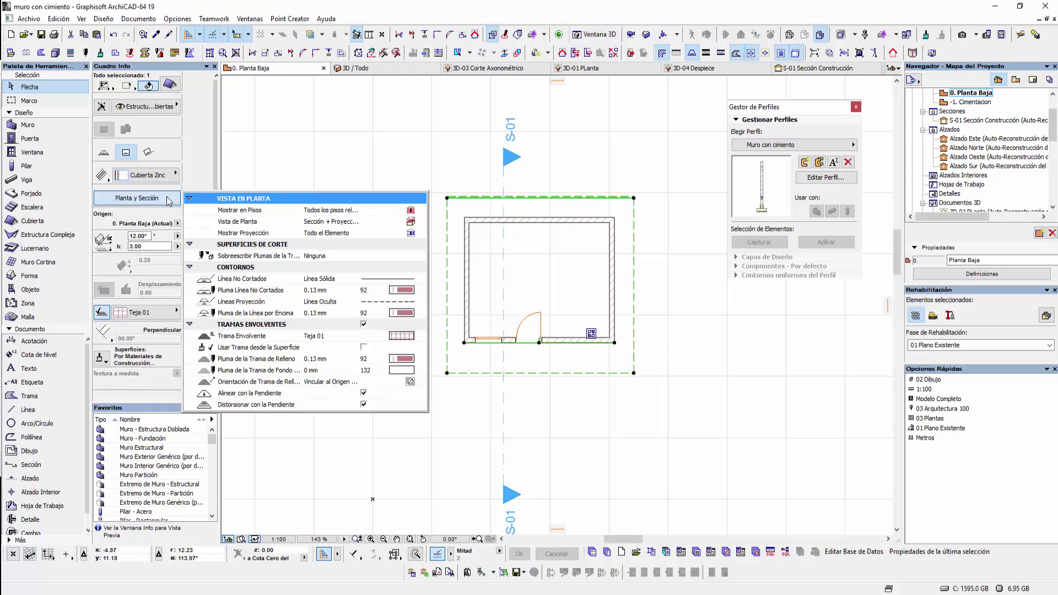
{"action": "left_click", "coordinate": [420, 210]}
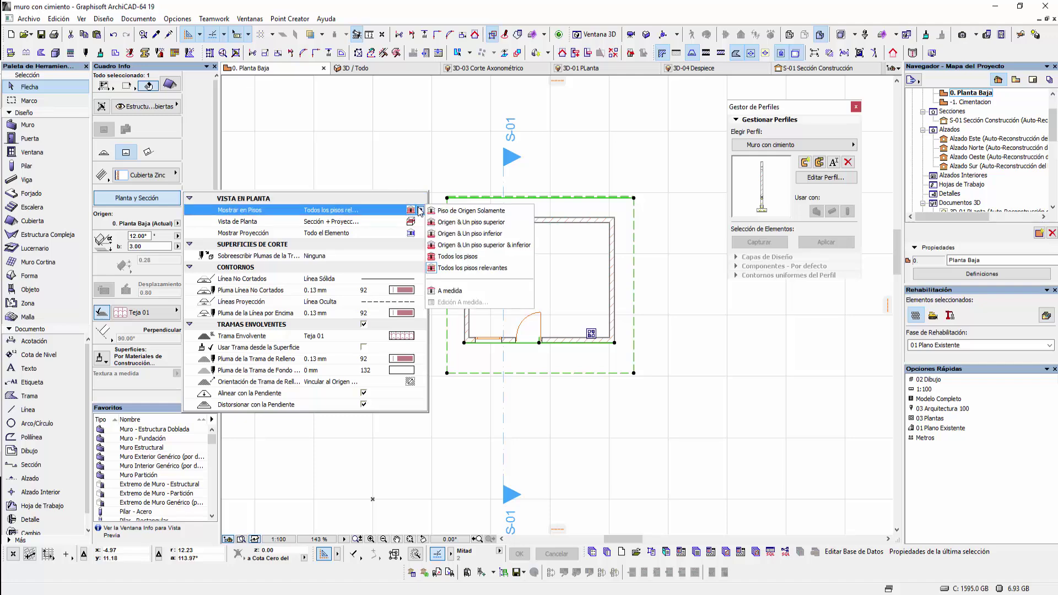
{"action": "left_click", "coordinate": [477, 269]}
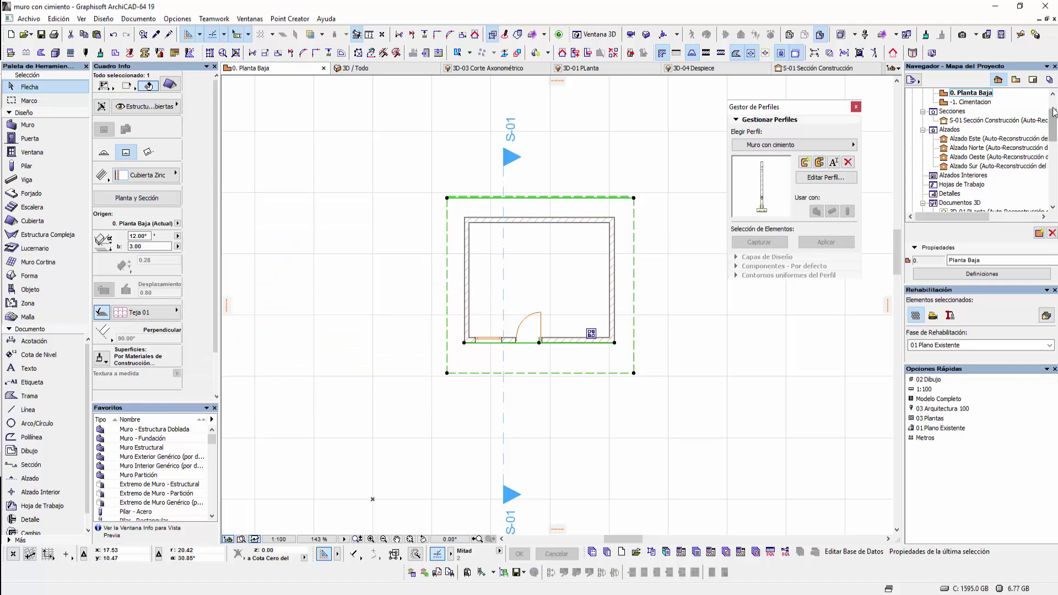
{"action": "left_click_drag", "start_coordinate": [1047, 123], "coordinate": [1052, 104]}
- Open the 1. Piso plan and open section S-01 from its section line
{"action": "left_click", "coordinate": [959, 120]}
{"action": "double_click", "coordinate": [960, 121]}
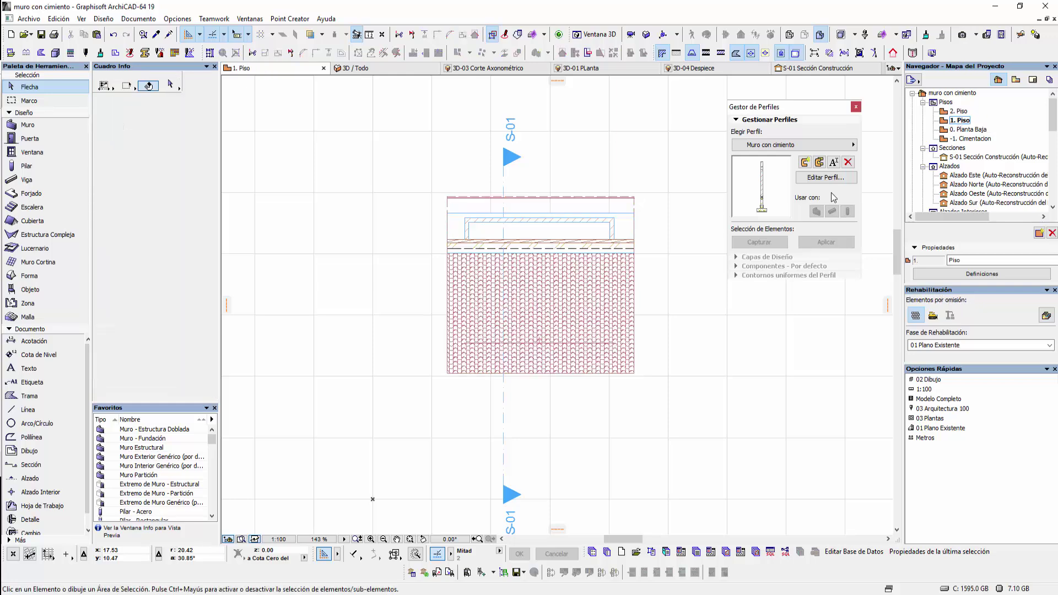
{"action": "left_click", "coordinate": [504, 185]}
{"action": "right_click", "coordinate": [544, 170]}
{"action": "left_click", "coordinate": [579, 207]}
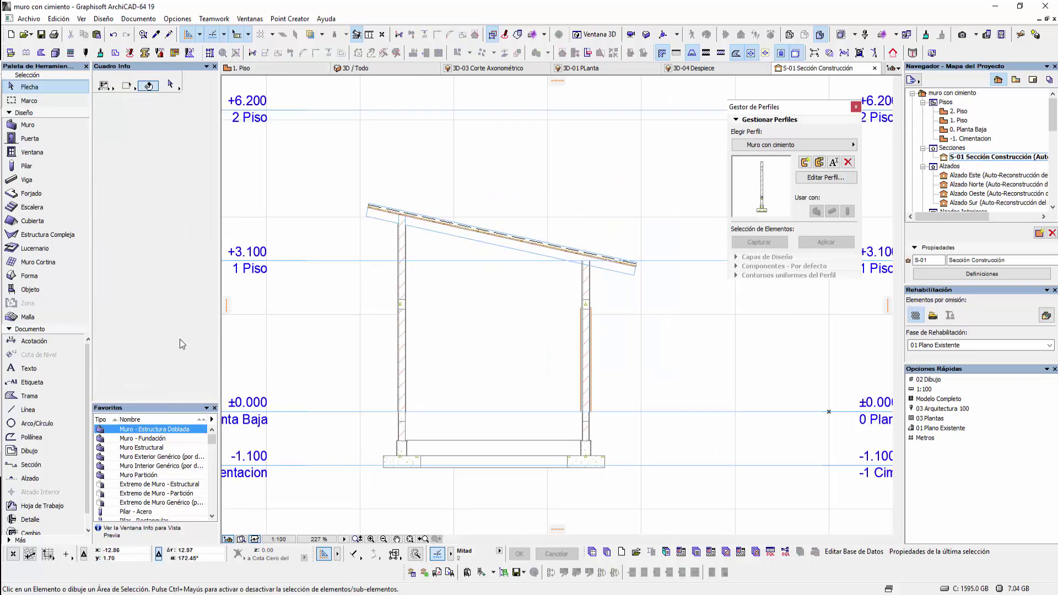
- Add a vertical 1.180 dimension from the roof's left end down to the wall edge
{"action": "left_click", "coordinate": [40, 345]}
{"action": "scroll", "coordinate": [400, 226], "scroll_direction": "up", "scroll_amount": 3}
{"action": "left_click", "coordinate": [329, 184]}
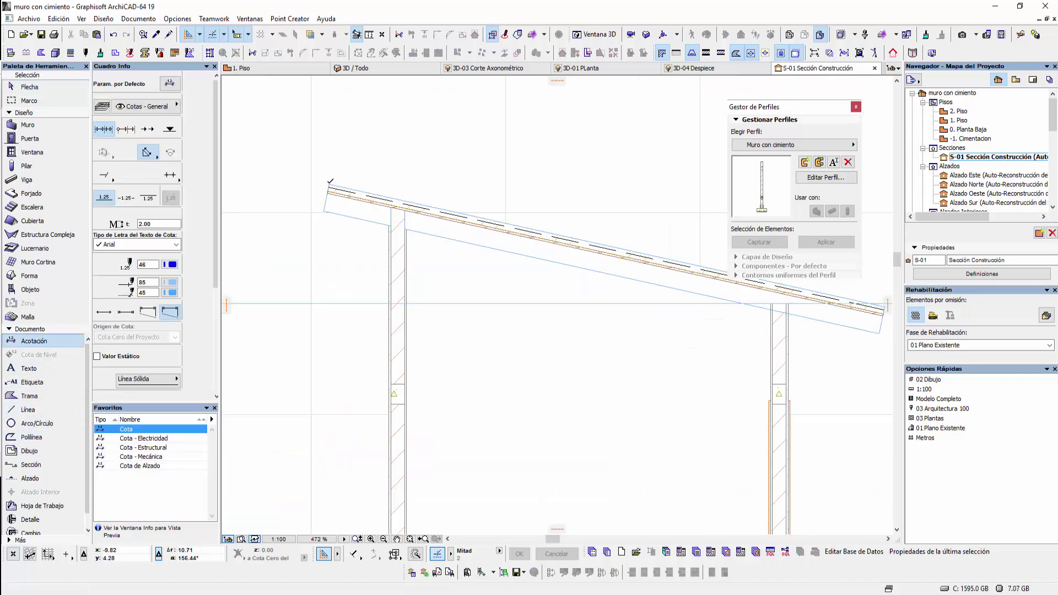
{"action": "left_click", "coordinate": [389, 304]}
{"action": "double_click", "coordinate": [357, 265]}
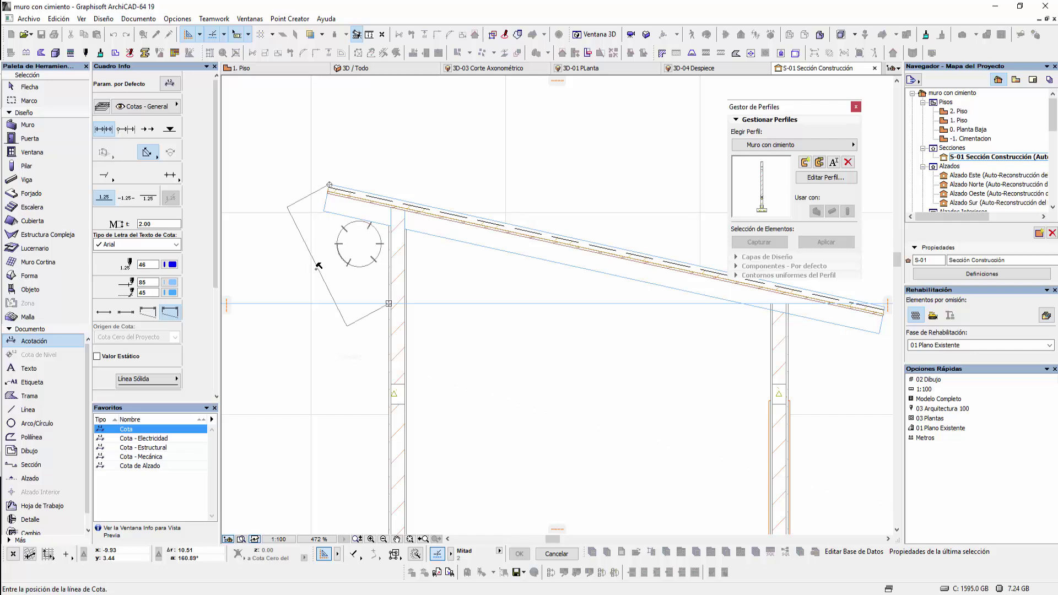
{"action": "left_click", "coordinate": [283, 219]}
{"action": "middle_click_drag", "start_coordinate": [333, 264], "coordinate": [440, 267]}
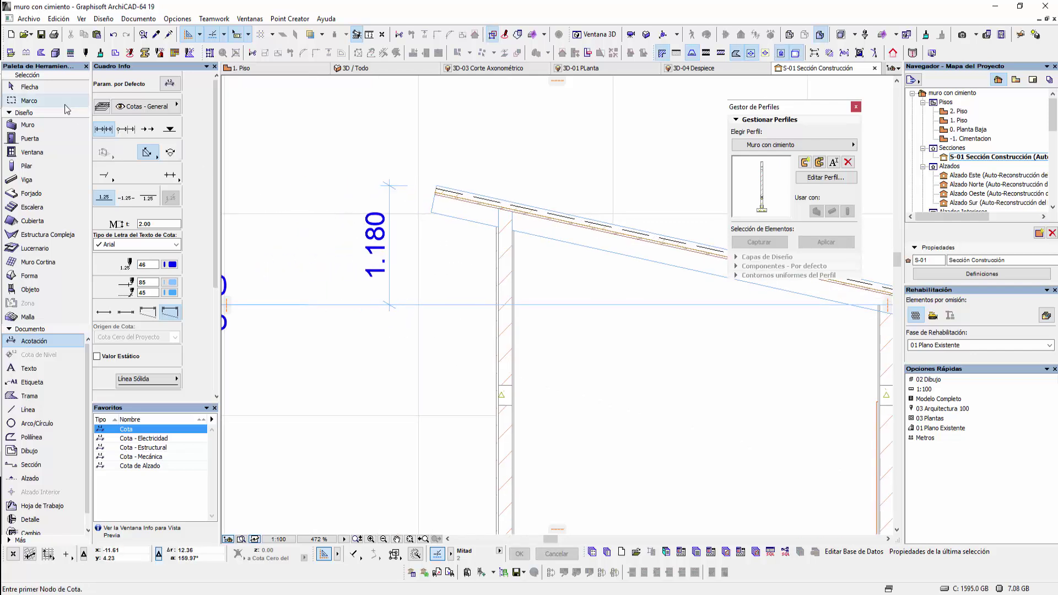
- Select the 1.180 dimension text to check it, then deselect it
{"action": "left_click", "coordinate": [28, 87]}
{"action": "left_click", "coordinate": [384, 273]}
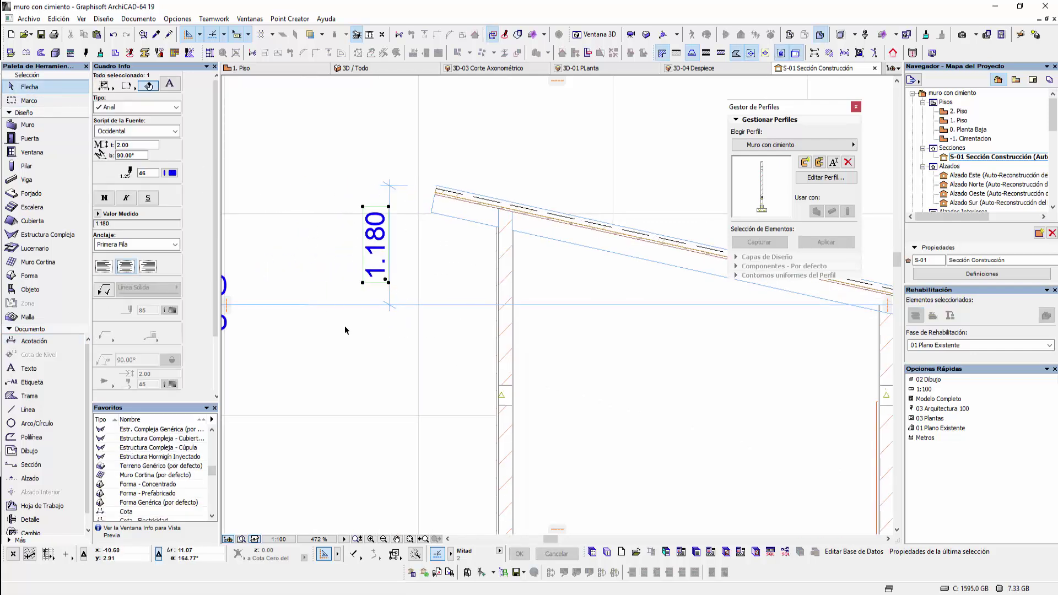
{"action": "scroll", "coordinate": [298, 355], "scroll_direction": "down", "scroll_amount": 1}
{"action": "scroll", "coordinate": [332, 353], "scroll_direction": "down", "scroll_amount": 1}
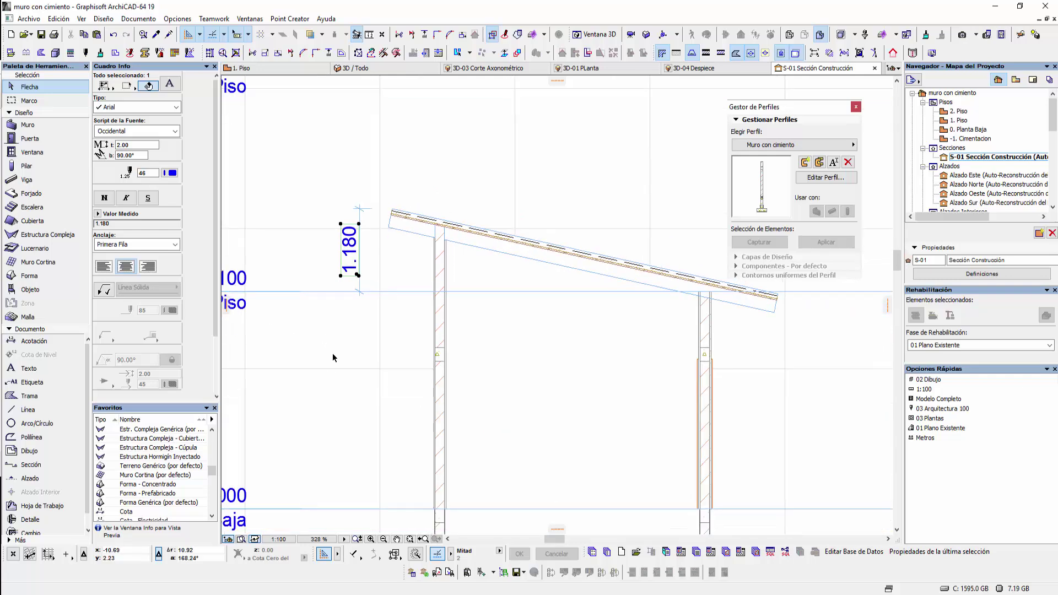
{"action": "left_click", "coordinate": [332, 352]}
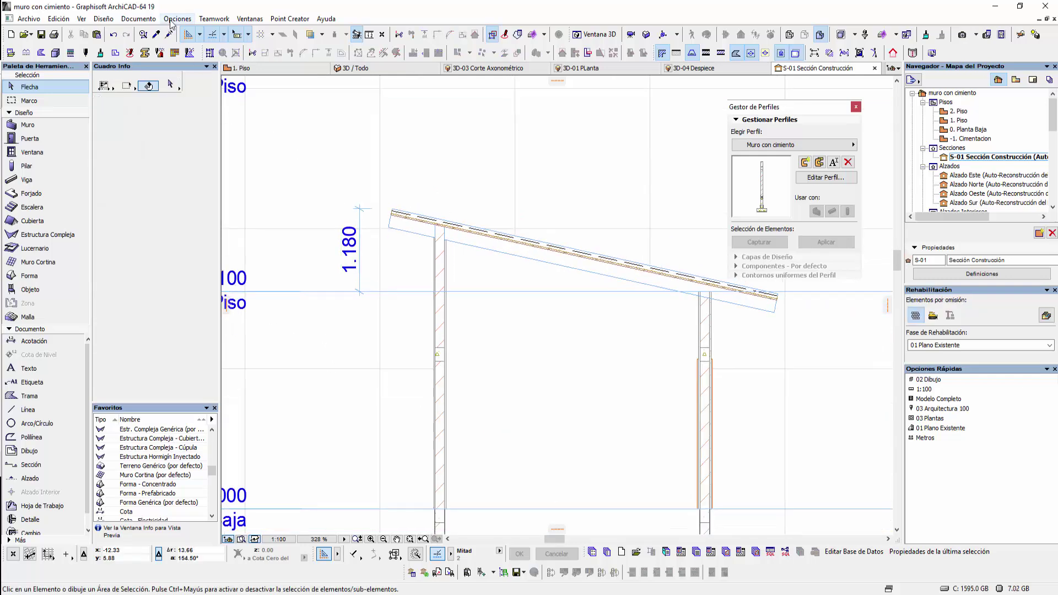
{"action": "left_click", "coordinate": [149, 21]}
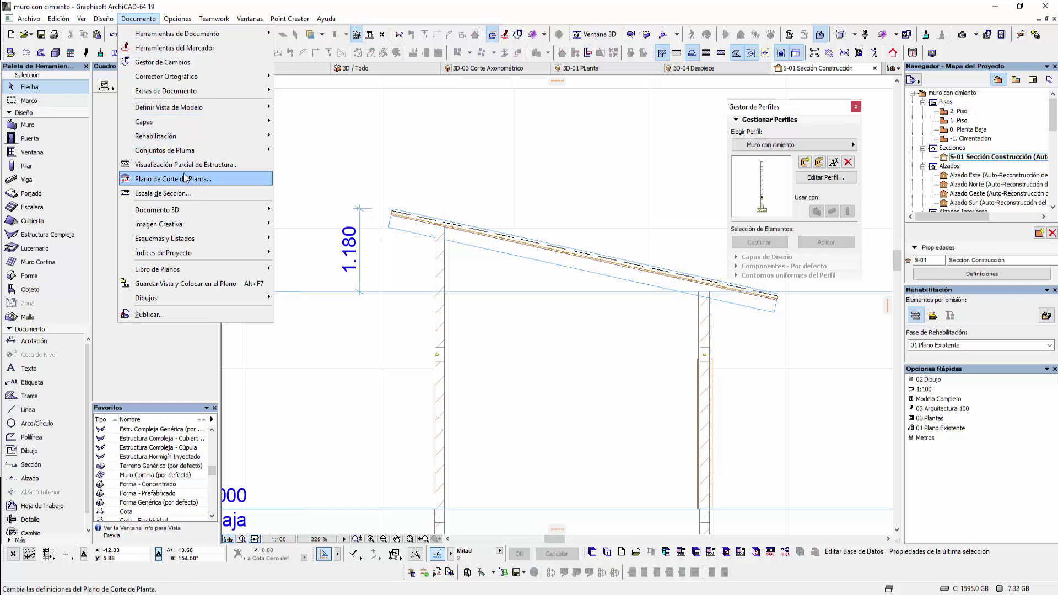
- Set the floor plan cut plane height to 1.20 and go down to the 0. Planta Baja story
{"action": "left_click", "coordinate": [184, 178]}
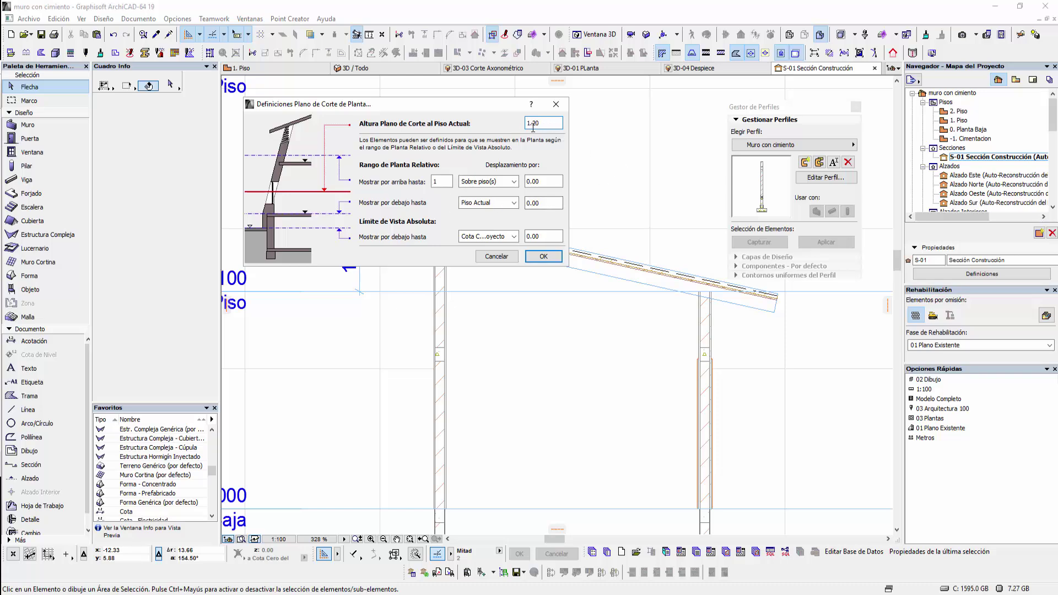
{"action": "left_click", "coordinate": [541, 257]}
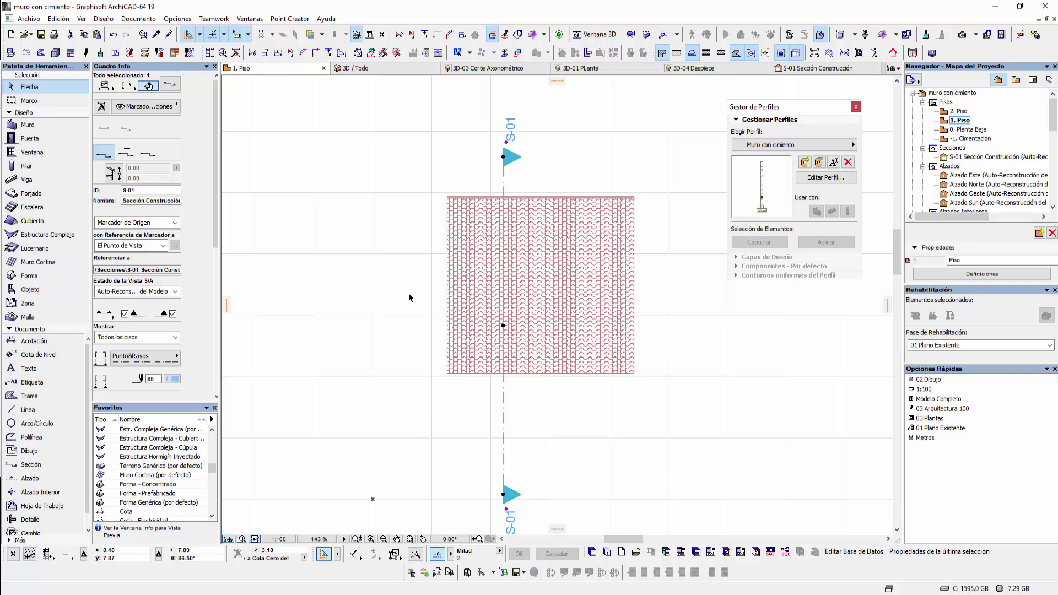
{"action": "left_click", "coordinate": [664, 363]}
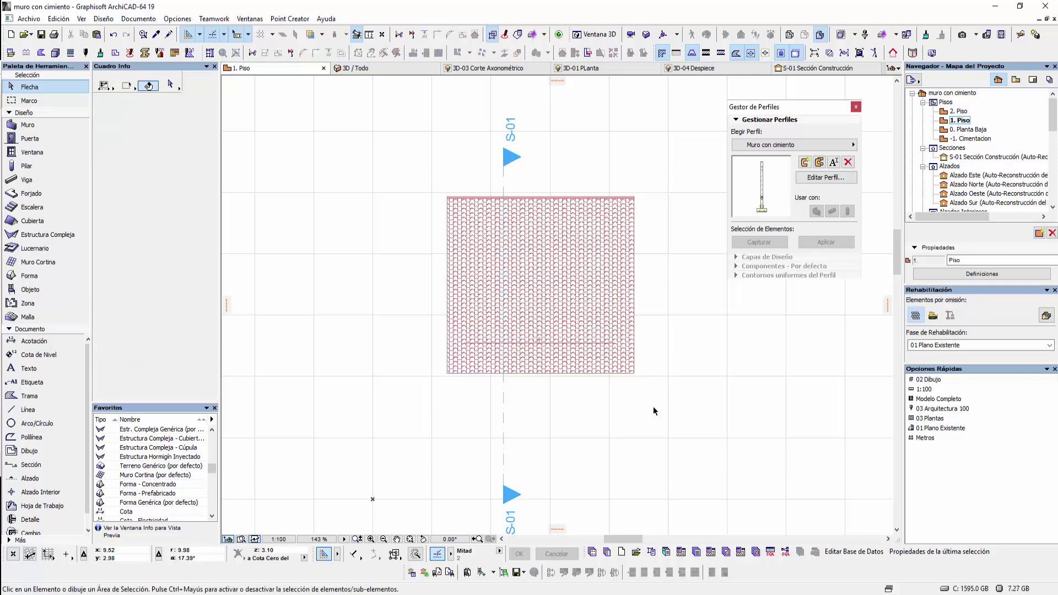
{"action": "middle_click_drag", "start_coordinate": [489, 181], "coordinate": [458, 144]}
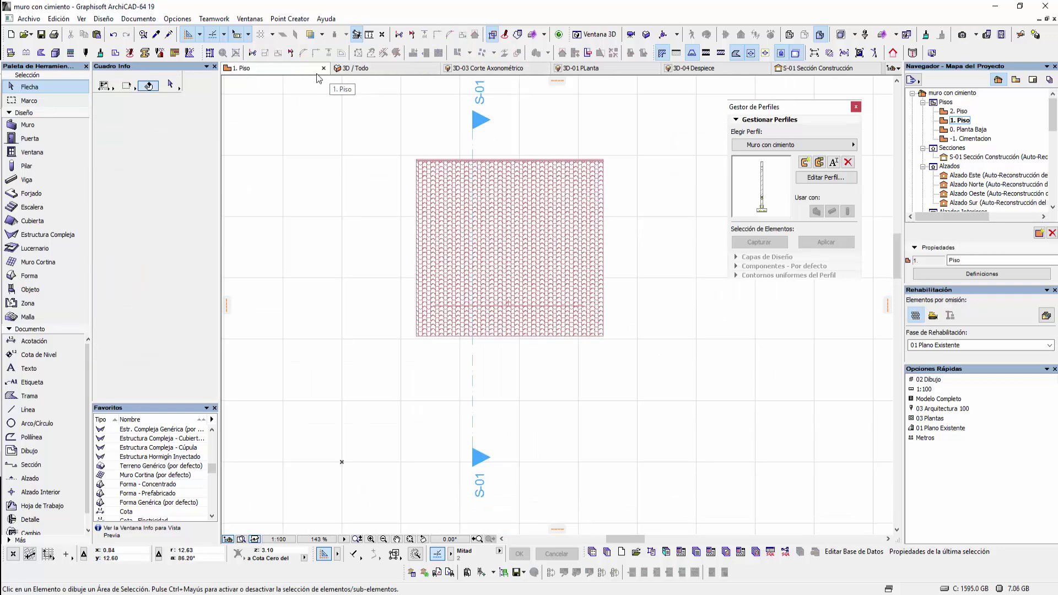
{"action": "key", "text": "ctrl+Down"}
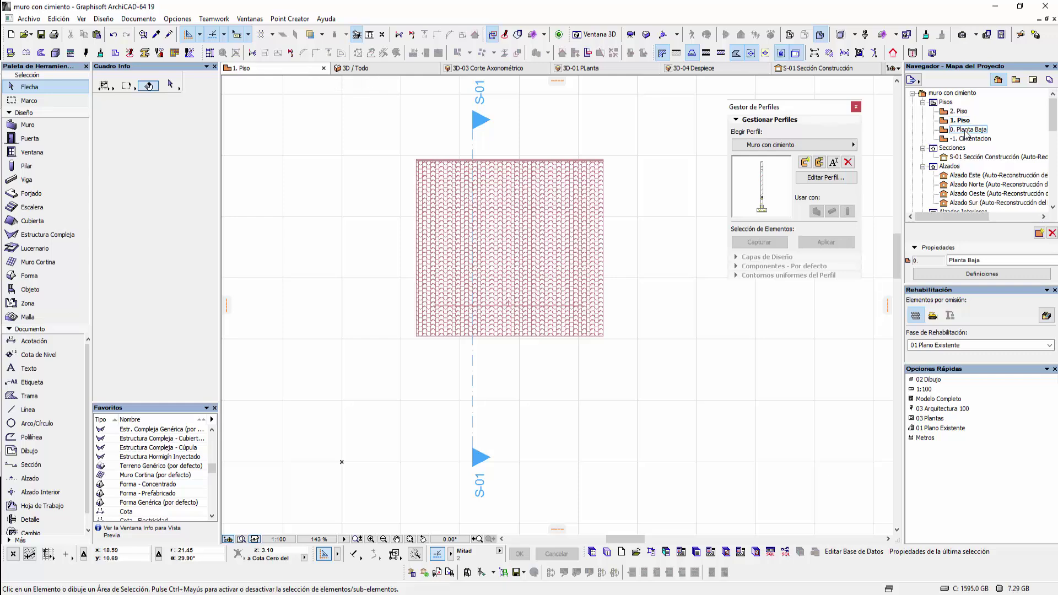
- Choose the Coche Subcompacto 19 car from Vehículos 19, rotated 270°, with base height 0.00
{"action": "left_click", "coordinate": [29, 295]}
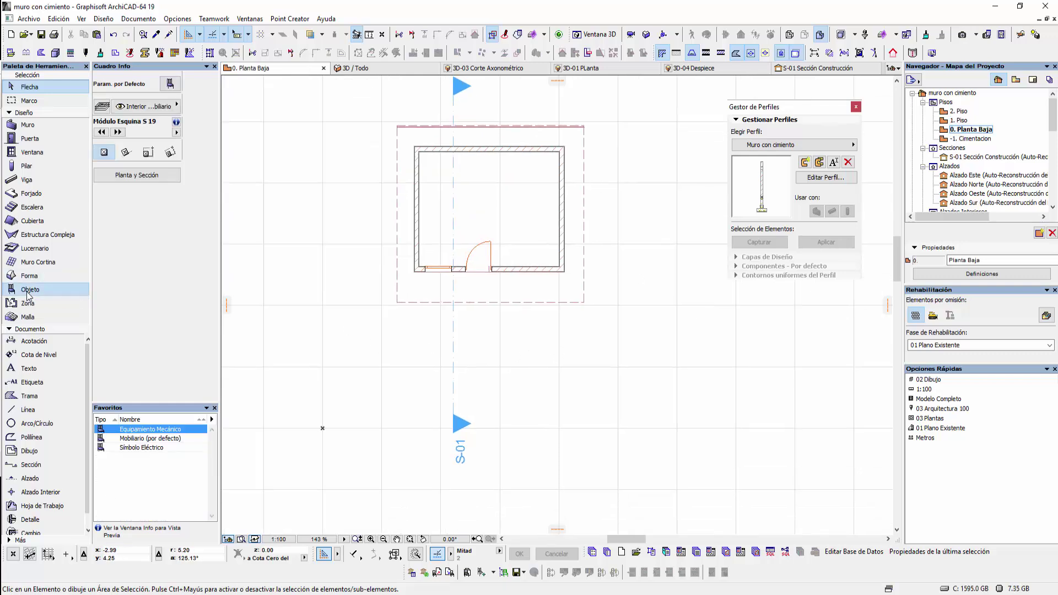
{"action": "left_click", "coordinate": [170, 83]}
{"action": "scroll", "coordinate": [280, 208], "scroll_direction": "down", "scroll_amount": 2}
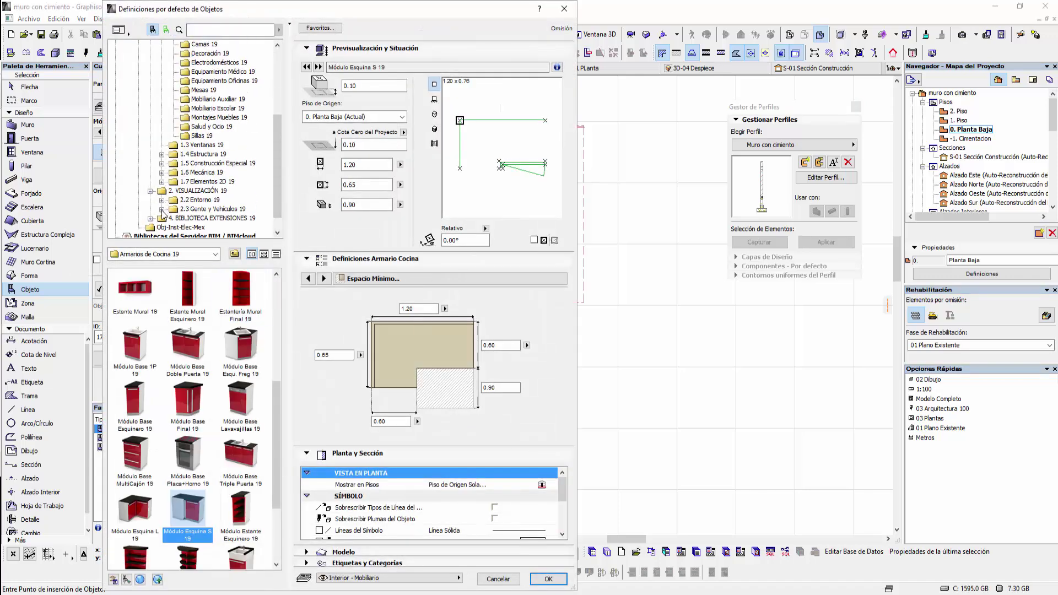
{"action": "left_click", "coordinate": [161, 209]}
{"action": "left_click", "coordinate": [208, 227]}
{"action": "left_click", "coordinate": [240, 291]}
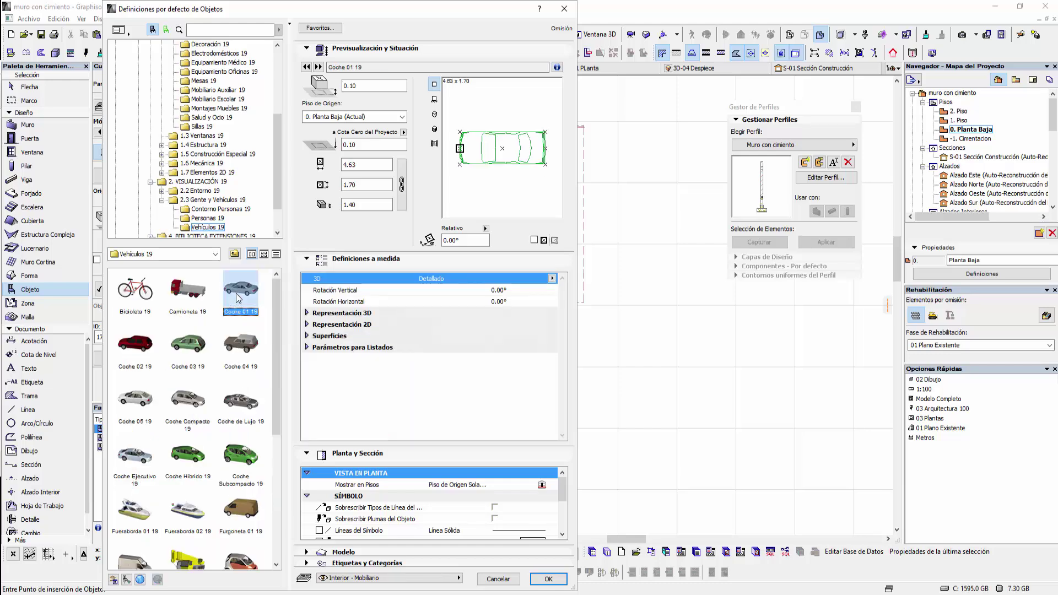
{"action": "left_click", "coordinate": [477, 205]}
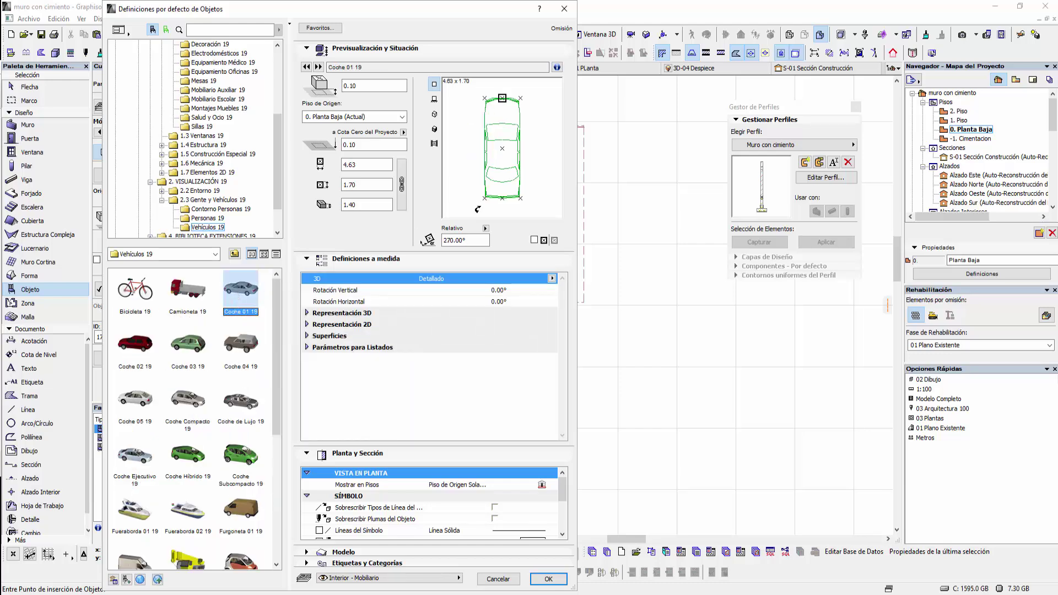
{"action": "left_click", "coordinate": [245, 463]}
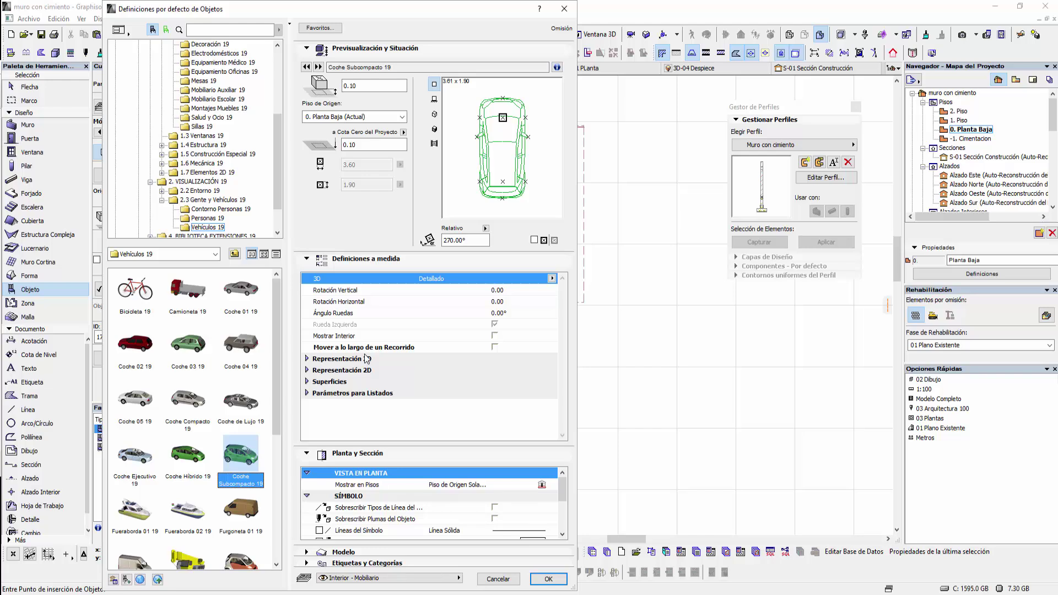
{"action": "left_click", "coordinate": [366, 144]}
{"action": "type", "text": "0"}
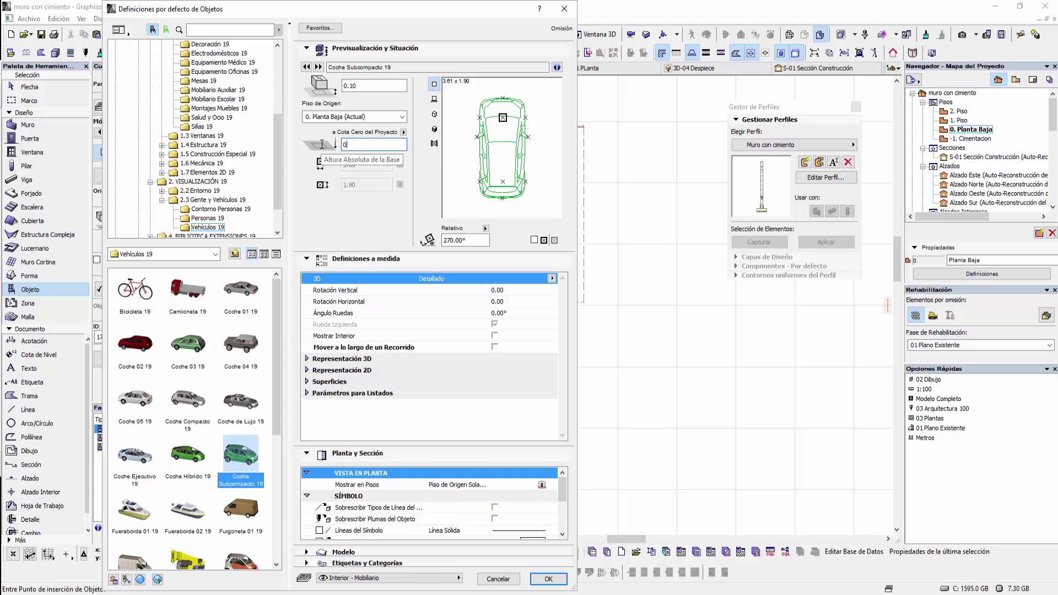
{"action": "type", "text": ".00"}
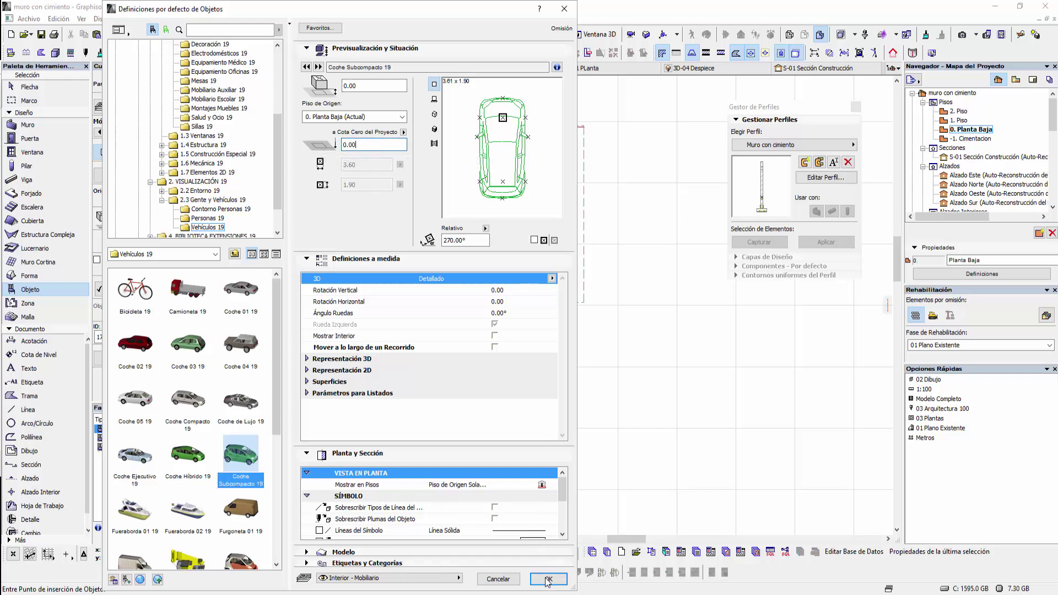
{"action": "left_click", "coordinate": [548, 580]}
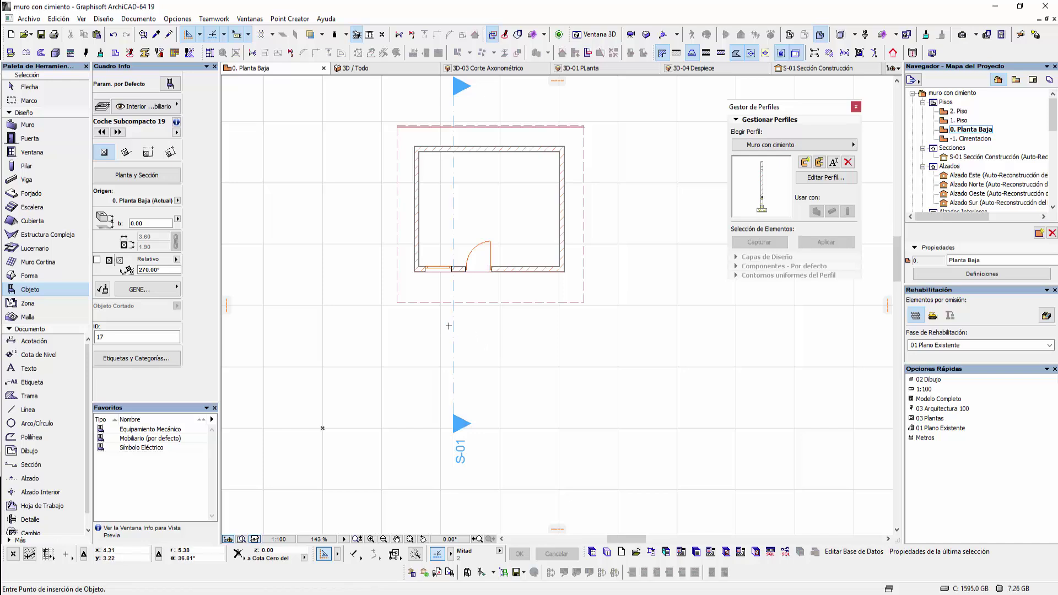
- Place the car below the room and nudge it slightly up and right
{"action": "left_click", "coordinate": [444, 327]}
{"action": "left_click", "coordinate": [25, 87]}
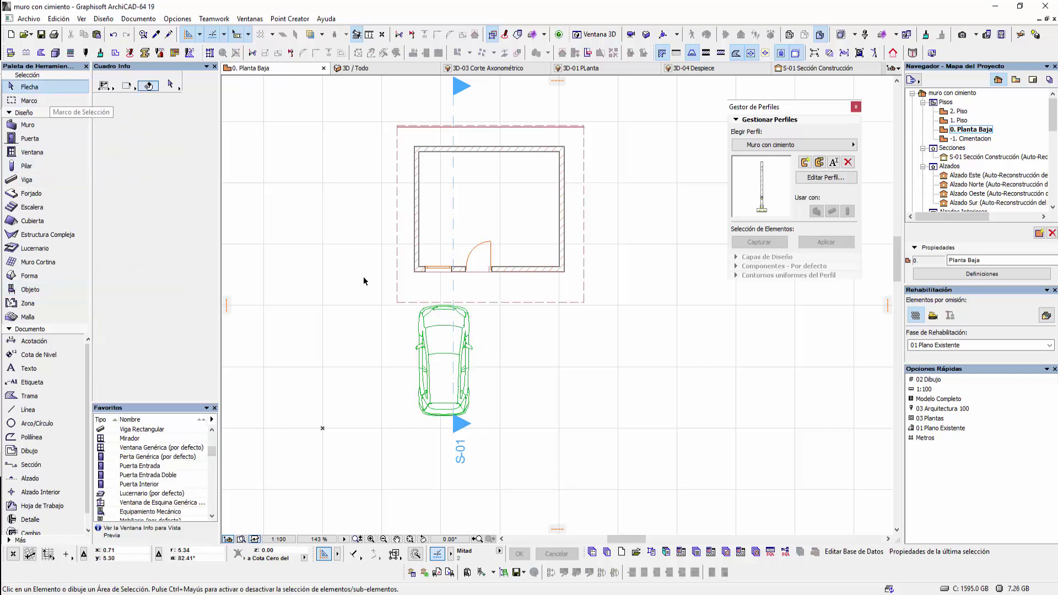
{"action": "left_click", "coordinate": [441, 347]}
{"action": "left_click_drag", "start_coordinate": [469, 386], "coordinate": [474, 369]}
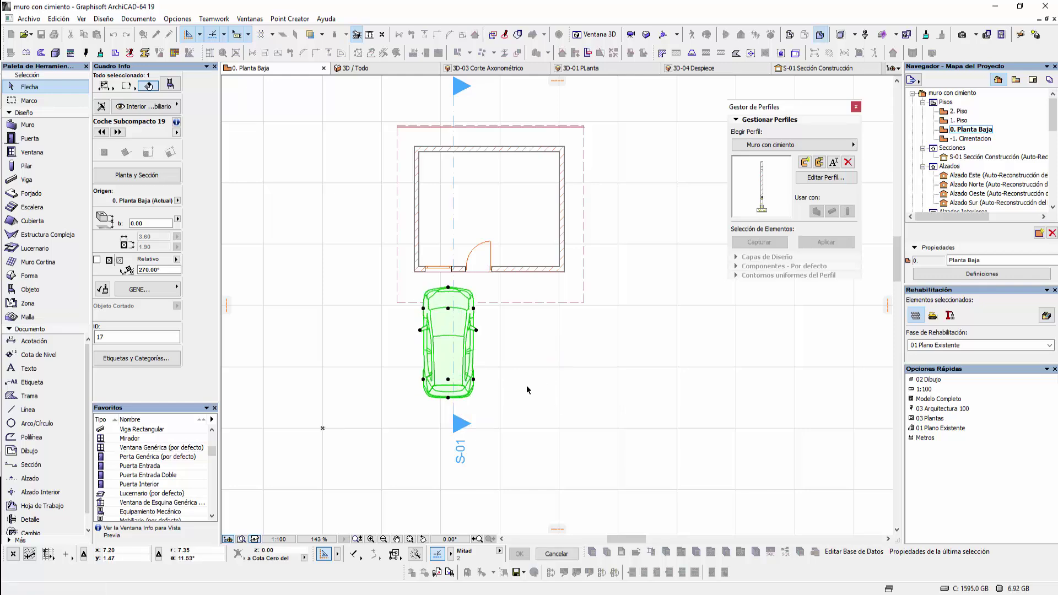
{"action": "left_click", "coordinate": [445, 417]}
- Check the car in section S-01, then return to the ground floor plan
{"action": "right_click", "coordinate": [527, 109]}
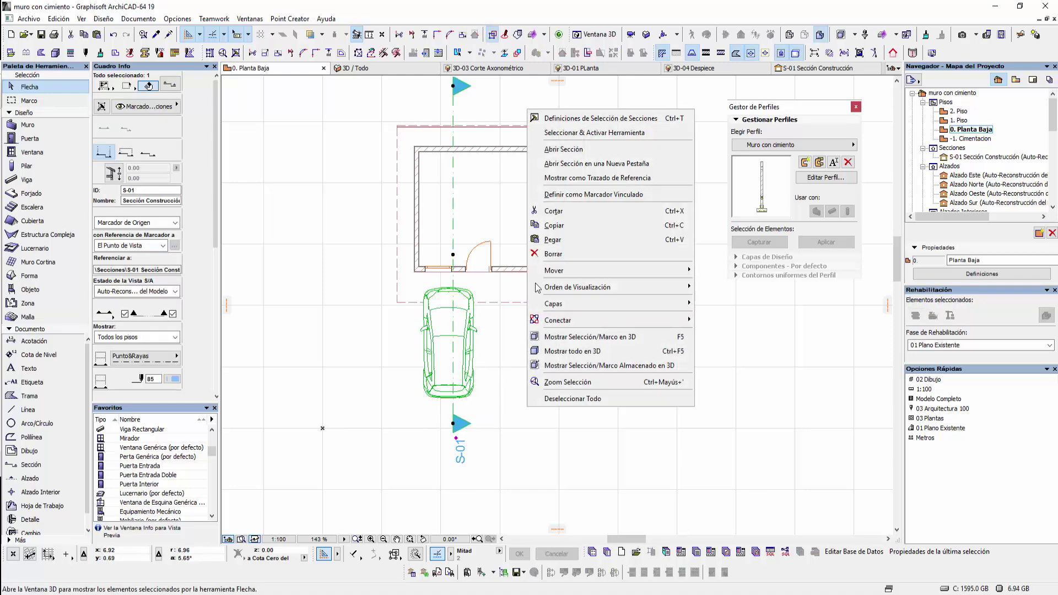
{"action": "left_click", "coordinate": [579, 144]}
{"action": "scroll", "coordinate": [551, 287], "scroll_direction": "down", "scroll_amount": 3}
{"action": "scroll", "coordinate": [623, 425], "scroll_direction": "up", "scroll_amount": 1}
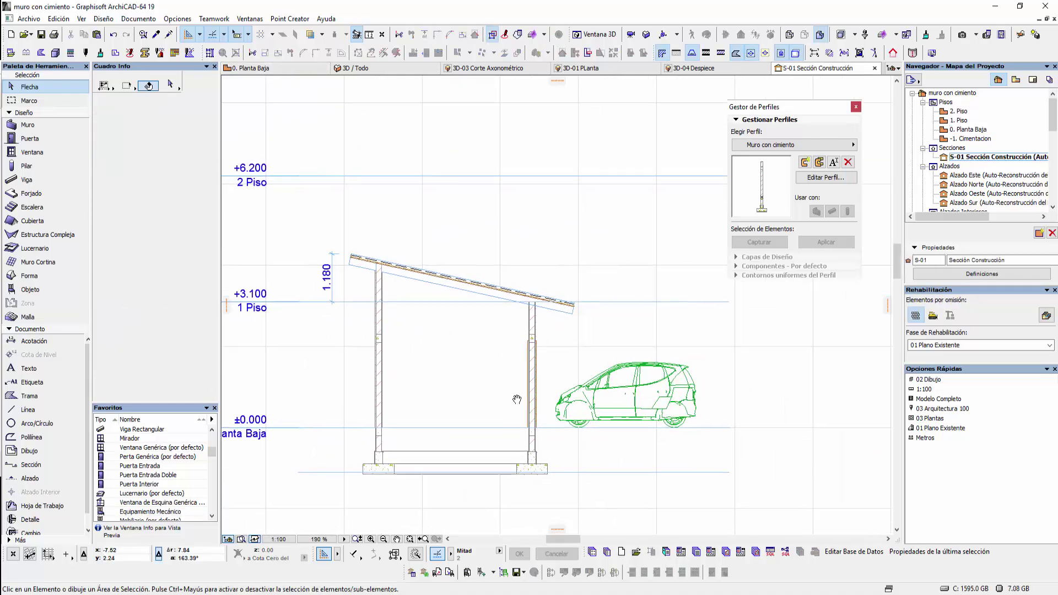
{"action": "left_click", "coordinate": [293, 66]}
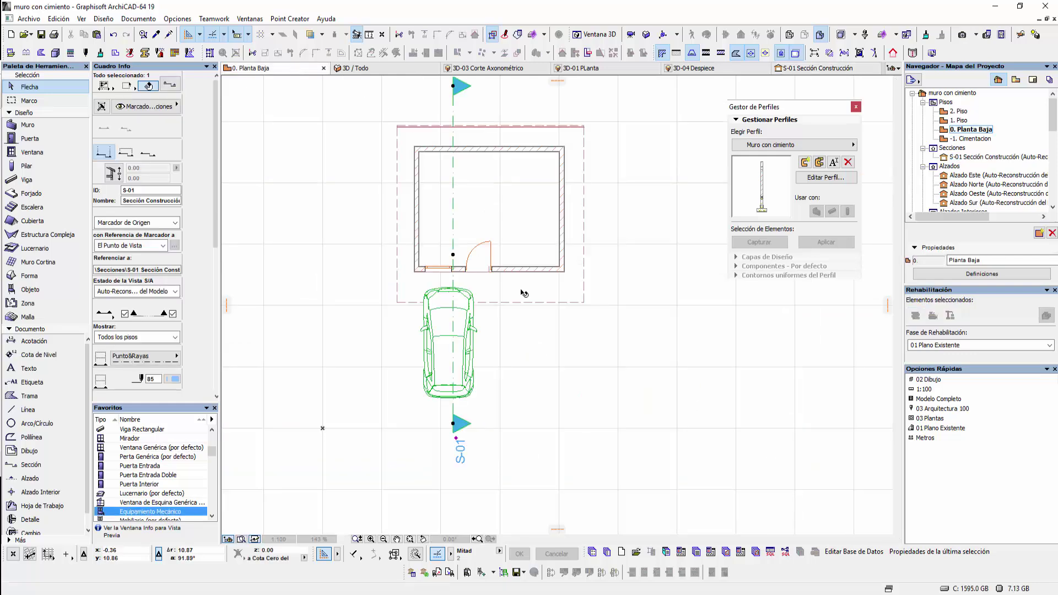
- Bring the car to the front of the display order
{"action": "left_click", "coordinate": [435, 360]}
{"action": "right_click", "coordinate": [502, 359]}
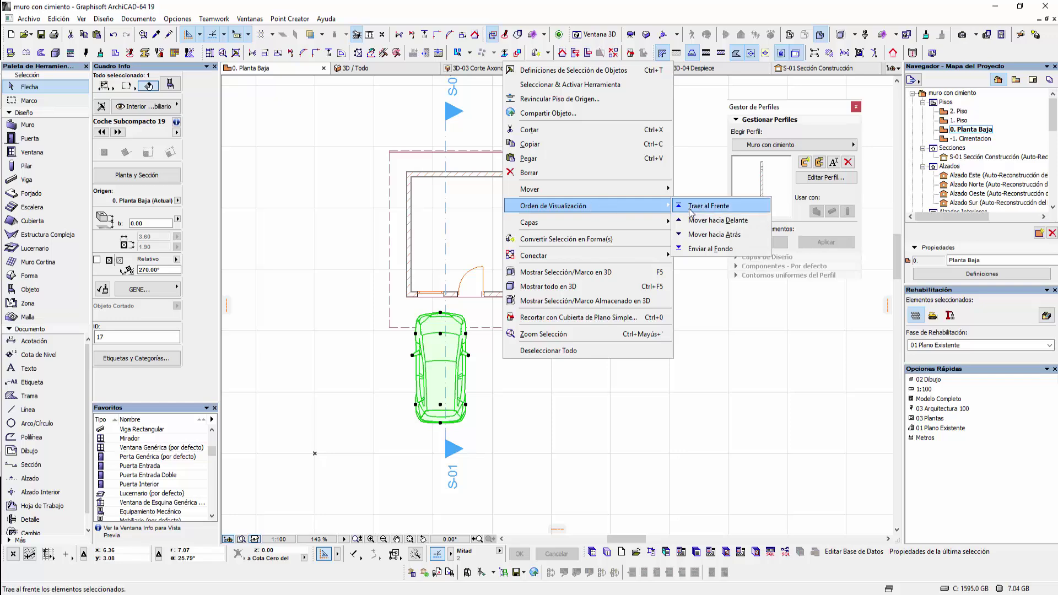
{"action": "mouse_move", "coordinate": [553, 206]}
{"action": "left_click", "coordinate": [710, 248]}
{"action": "left_click", "coordinate": [544, 386]}
{"action": "scroll", "coordinate": [451, 344], "scroll_direction": "up", "scroll_amount": 3}
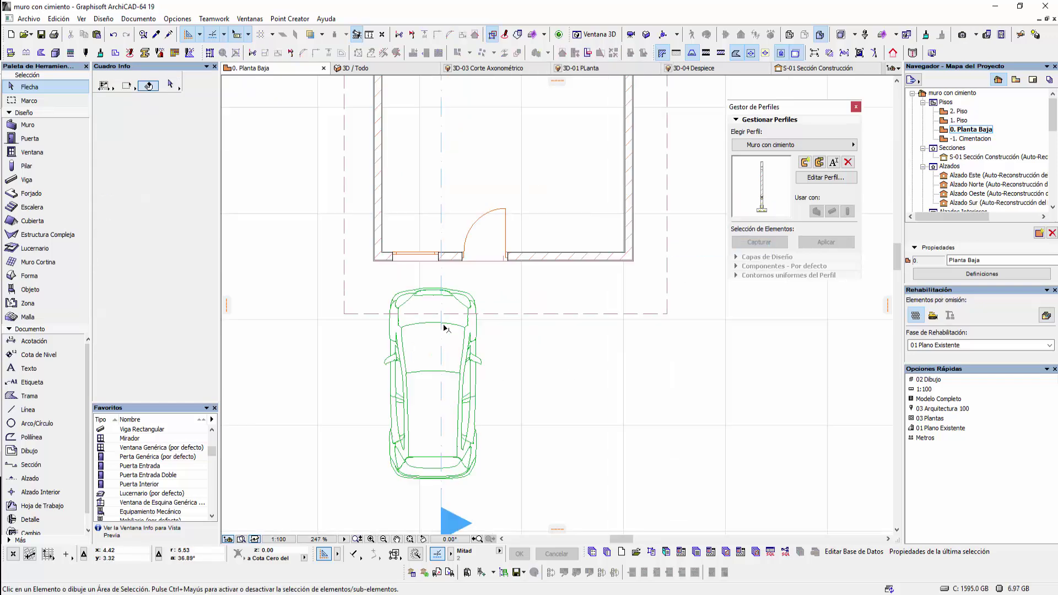
{"action": "scroll", "coordinate": [446, 328], "scroll_direction": "up", "scroll_amount": 2}
{"action": "scroll", "coordinate": [470, 329], "scroll_direction": "down", "scroll_amount": 4}
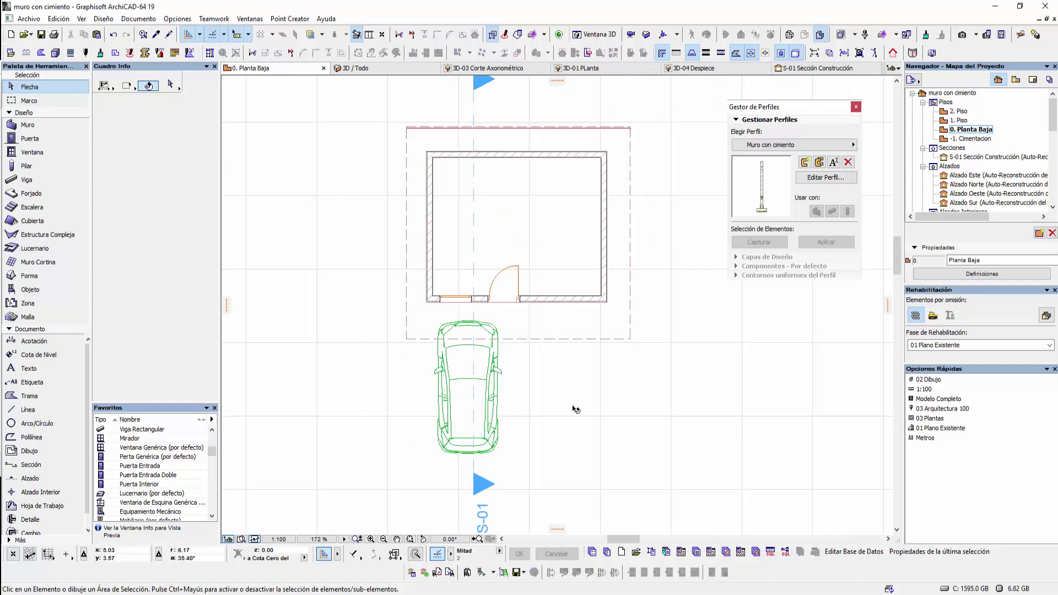
{"action": "middle_click_drag", "start_coordinate": [574, 409], "coordinate": [514, 423]}
- Set the car's Show on Stories to Home & One Story Up and view it on 1. Piso
{"action": "double_click", "coordinate": [960, 120]}
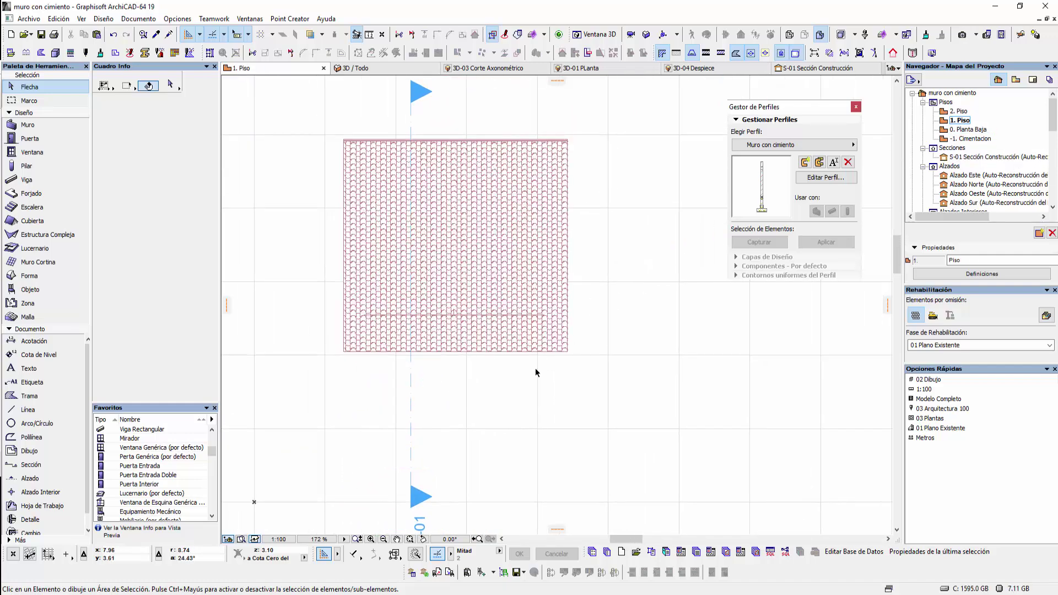
{"action": "double_click", "coordinate": [970, 130]}
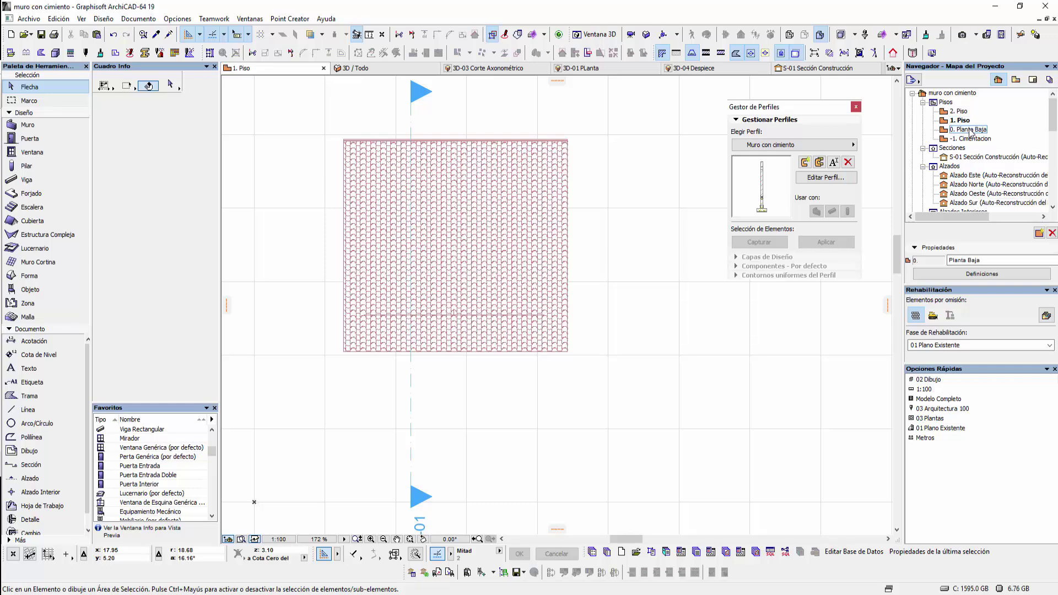
{"action": "left_click", "coordinate": [436, 386]}
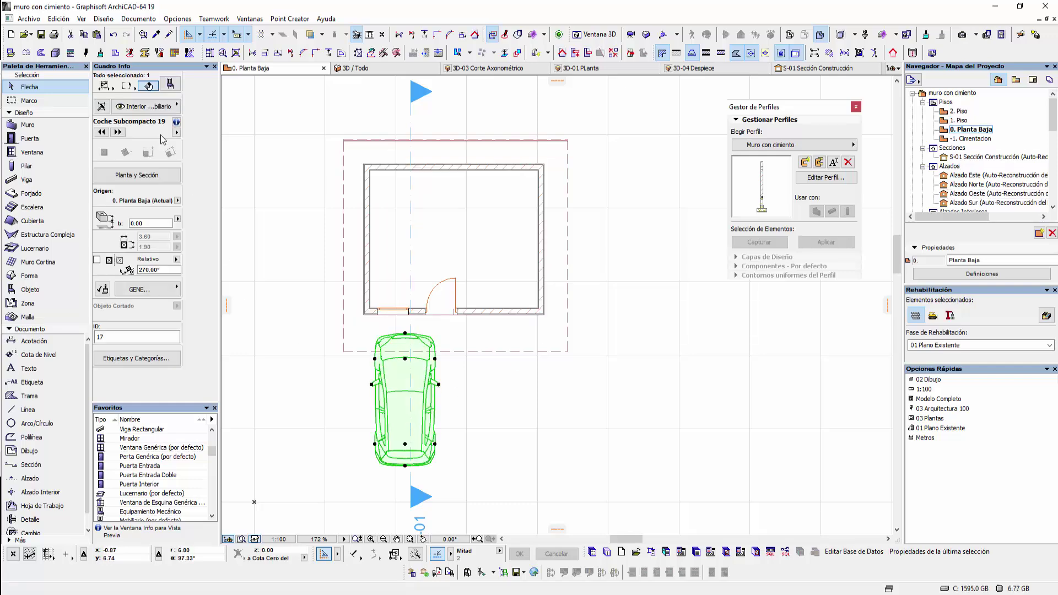
{"action": "left_click", "coordinate": [150, 178]}
{"action": "left_click", "coordinate": [380, 190]}
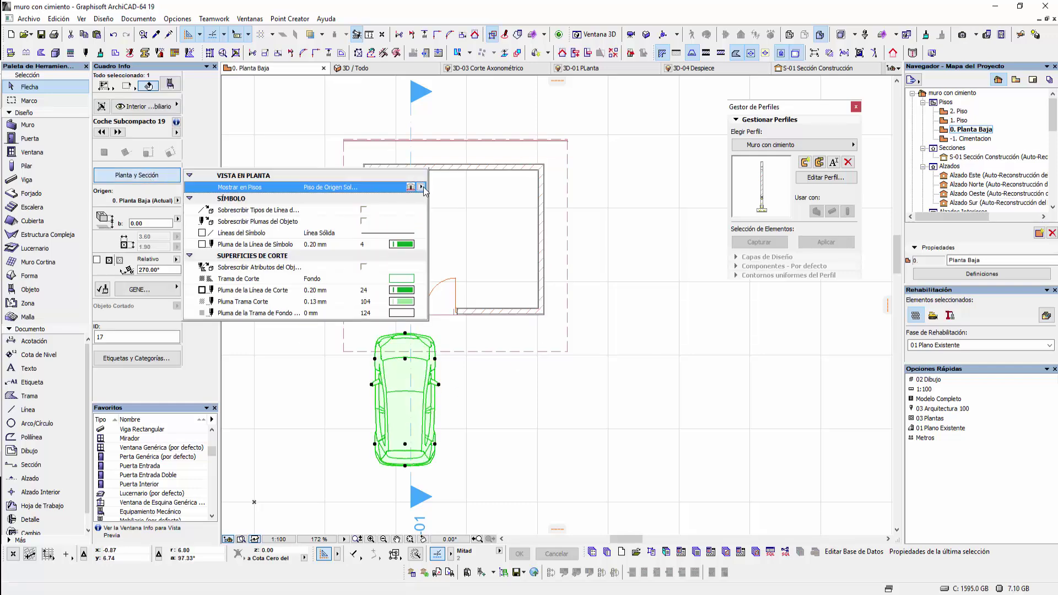
{"action": "left_click", "coordinate": [422, 187]}
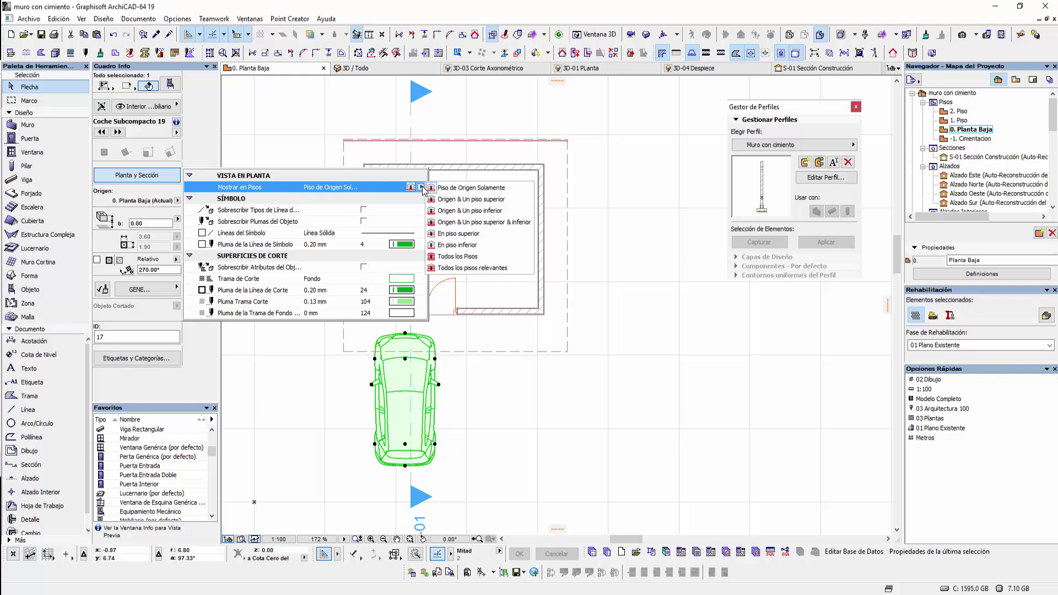
{"action": "left_click", "coordinate": [498, 206]}
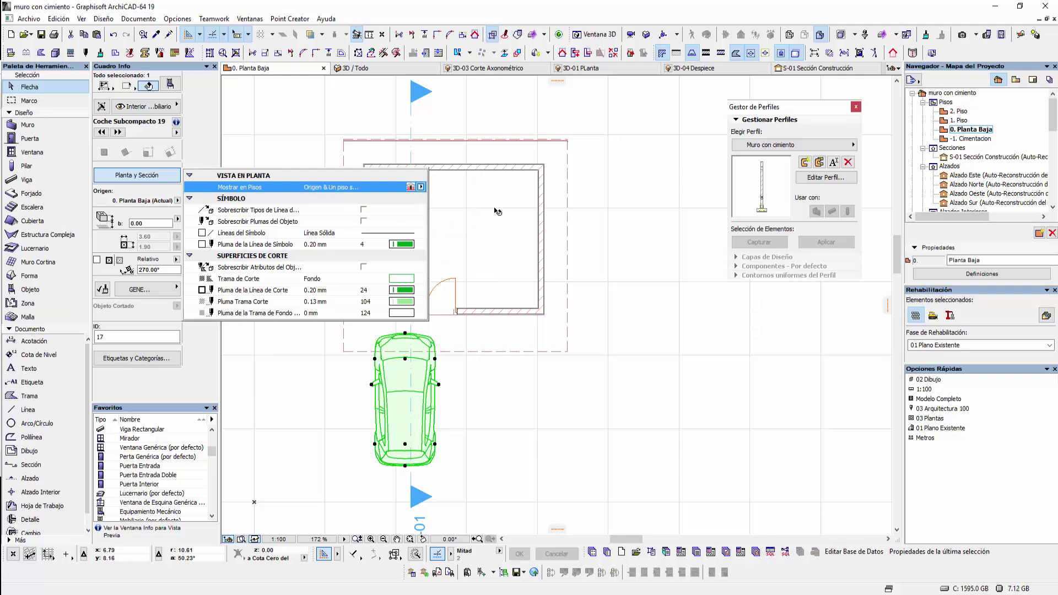
{"action": "left_click", "coordinate": [513, 405]}
{"action": "left_click", "coordinate": [514, 404]}
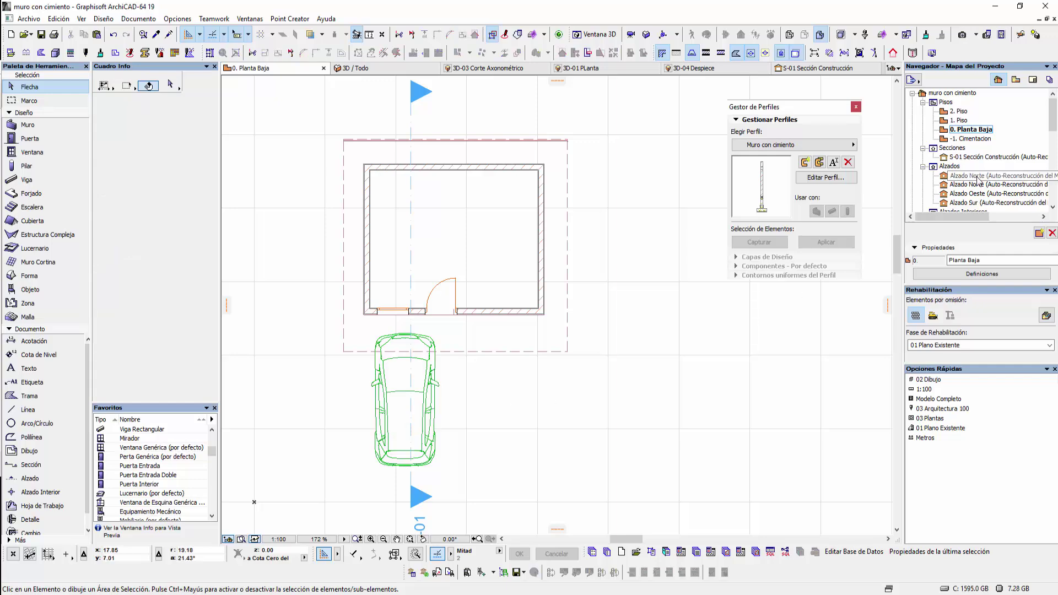
{"action": "double_click", "coordinate": [961, 124]}
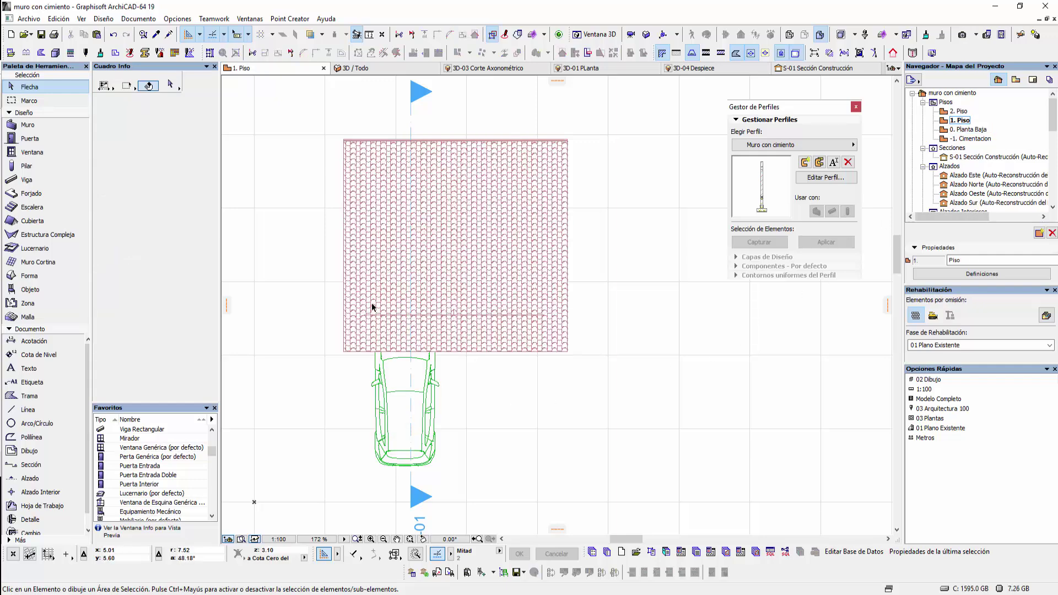
{"action": "scroll", "coordinate": [515, 404], "scroll_direction": "down", "scroll_amount": 3}
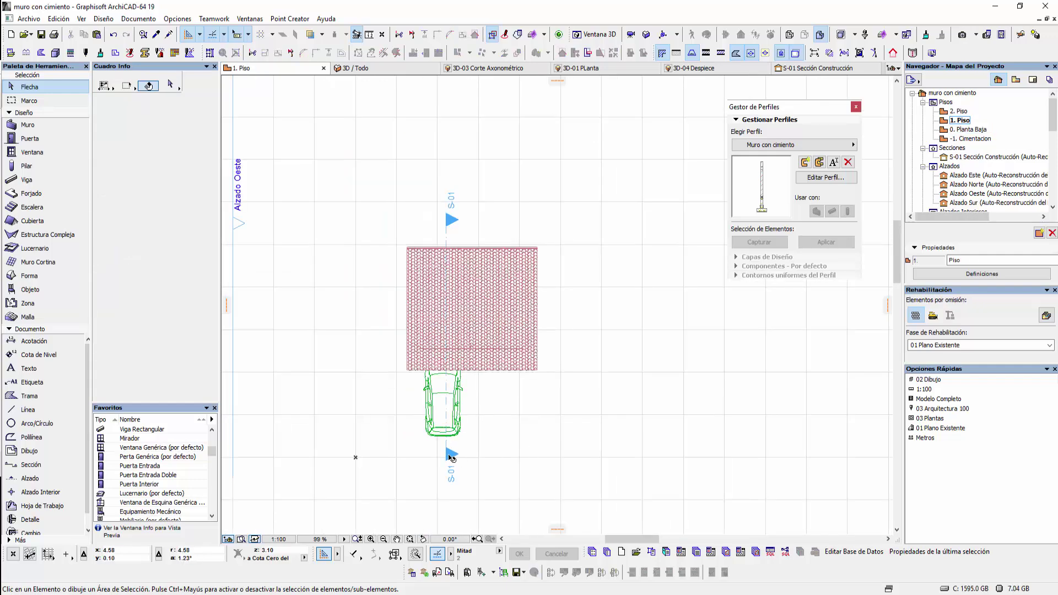
- Open section S-01 and frame the whole house and level lines
{"action": "left_click", "coordinate": [447, 331]}
{"action": "right_click", "coordinate": [448, 331]}
{"action": "left_click", "coordinate": [564, 177]}
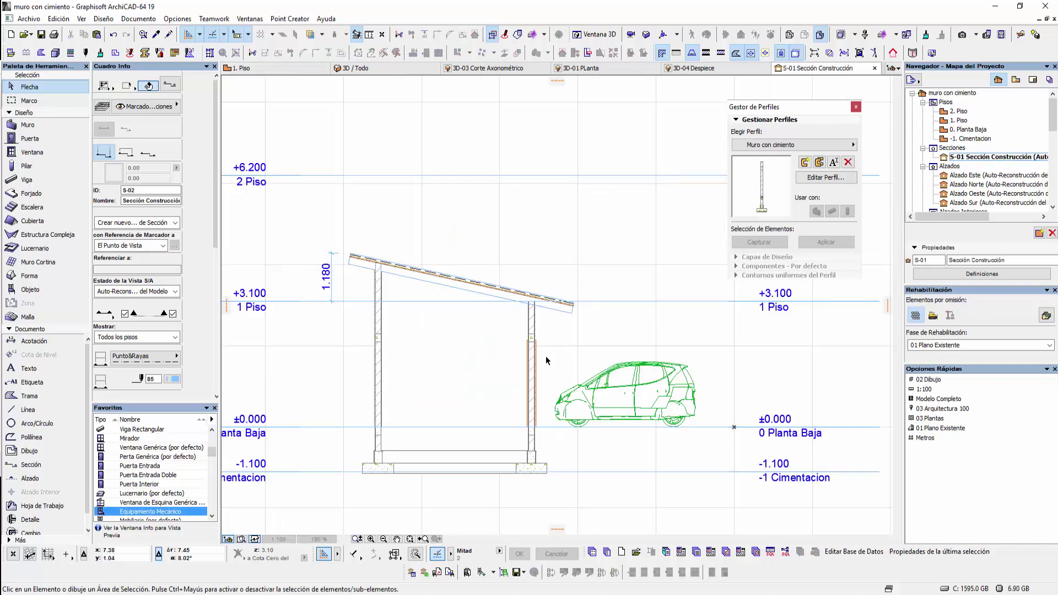
{"action": "scroll", "coordinate": [535, 346], "scroll_direction": "up", "scroll_amount": 4}
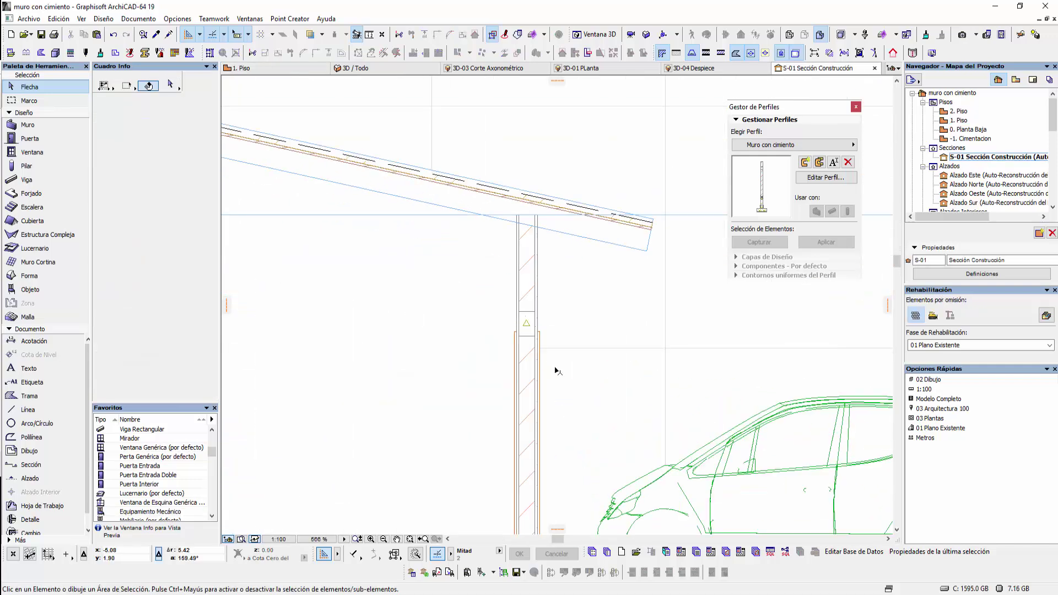
{"action": "scroll", "coordinate": [567, 373], "scroll_direction": "down", "scroll_amount": 3}
{"action": "middle_click_drag", "start_coordinate": [572, 373], "coordinate": [566, 356]}
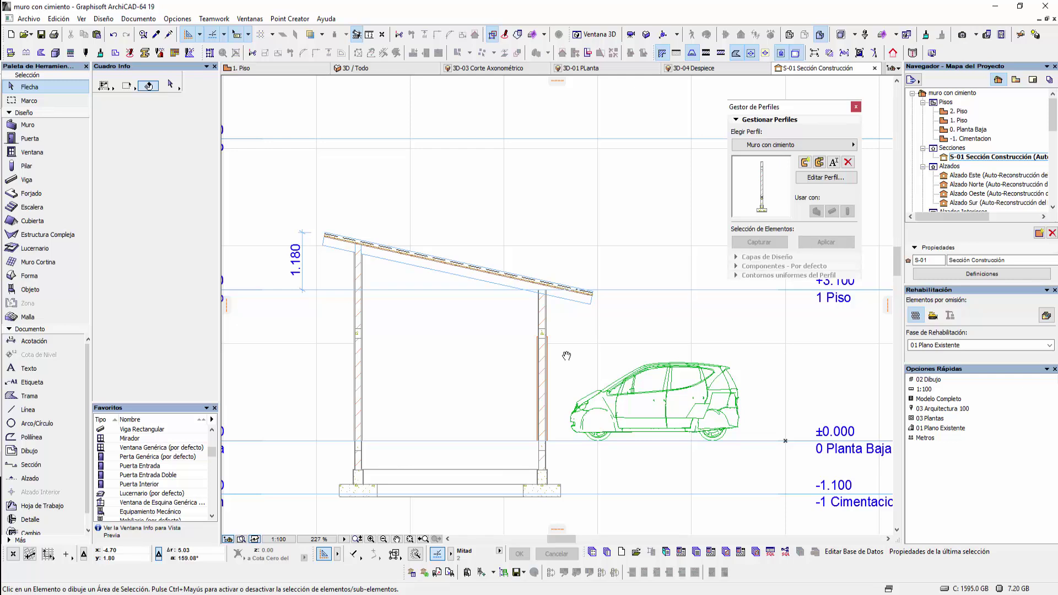
- Trim the right wall so its top stops at the underside of the sloped roof
{"action": "left_click", "coordinate": [550, 327]}
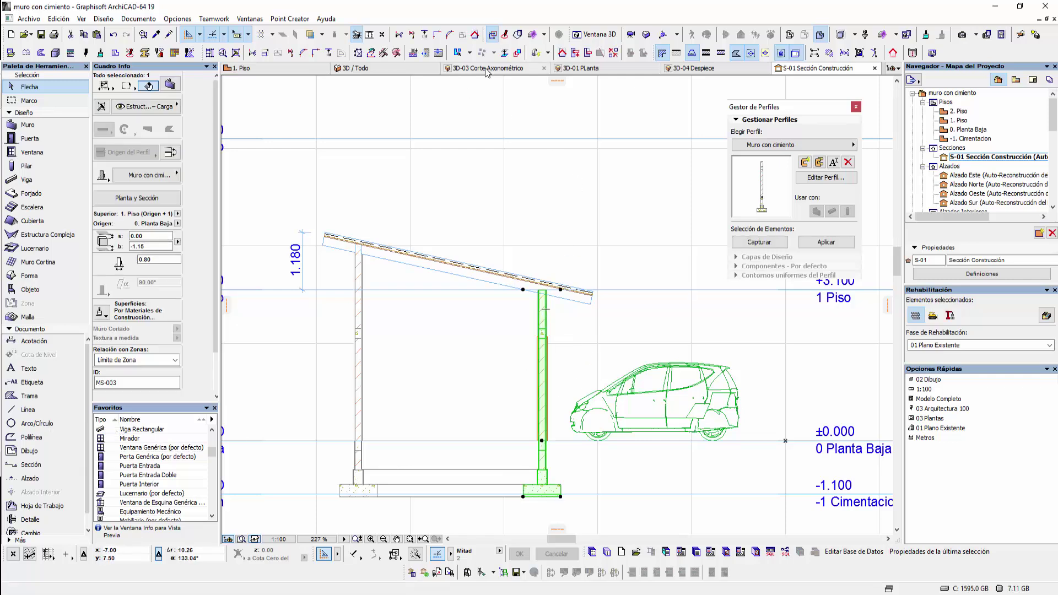
{"action": "left_click", "coordinate": [562, 53]}
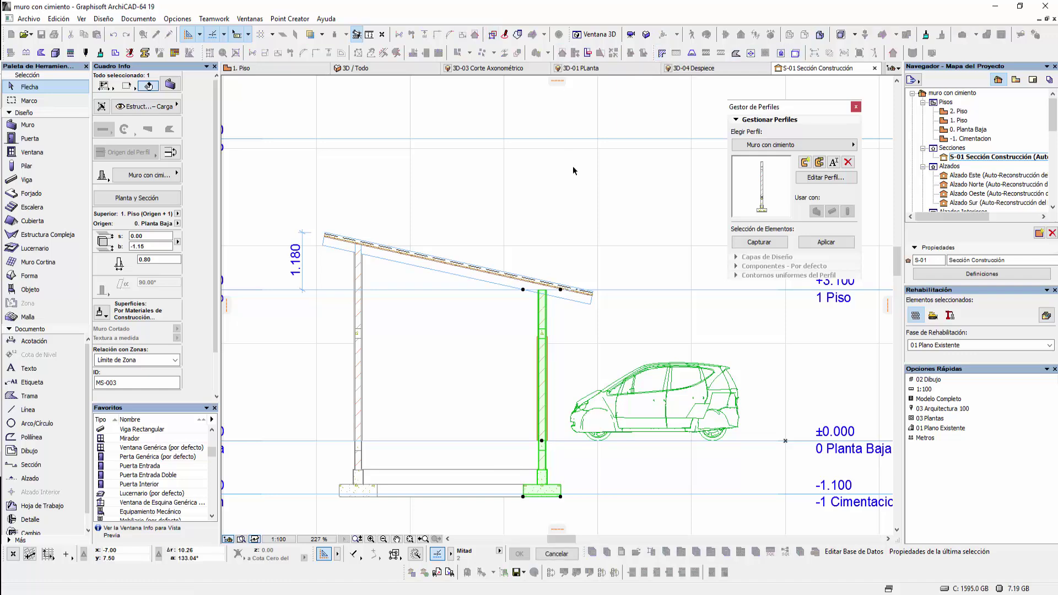
{"action": "left_click", "coordinate": [591, 302]}
{"action": "left_click", "coordinate": [558, 325]}
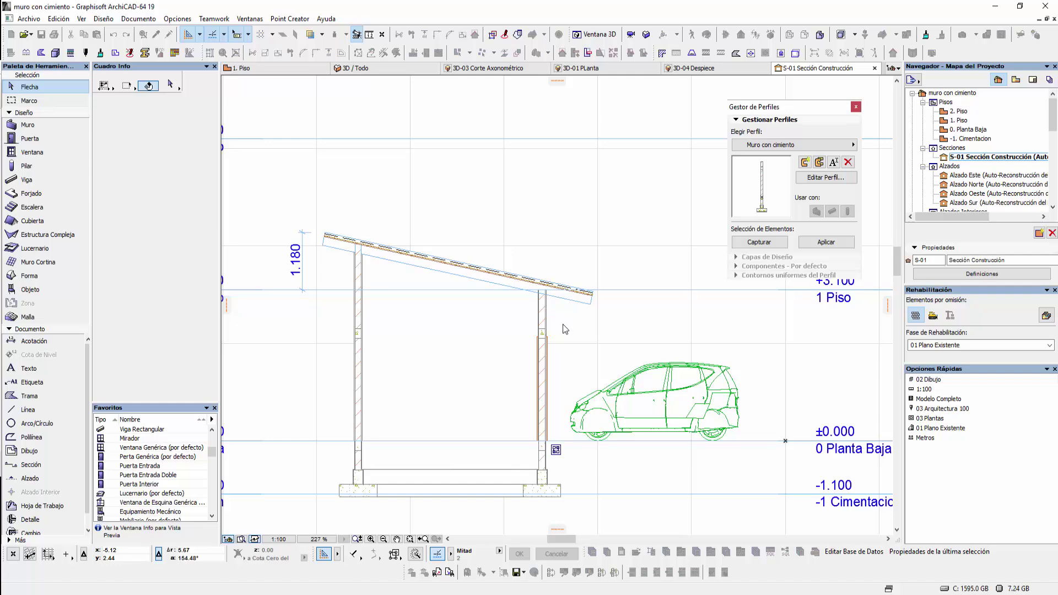
{"action": "scroll", "coordinate": [551, 309], "scroll_direction": "up", "scroll_amount": 5}
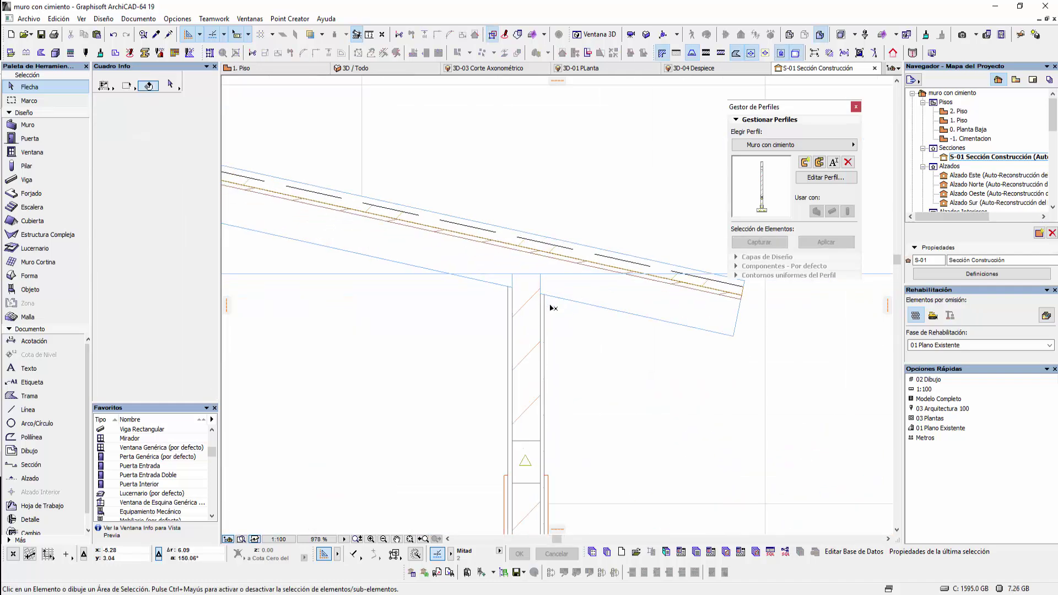
{"action": "scroll", "coordinate": [551, 331], "scroll_direction": "down", "scroll_amount": 1}
{"action": "scroll", "coordinate": [590, 331], "scroll_direction": "down", "scroll_amount": 2}
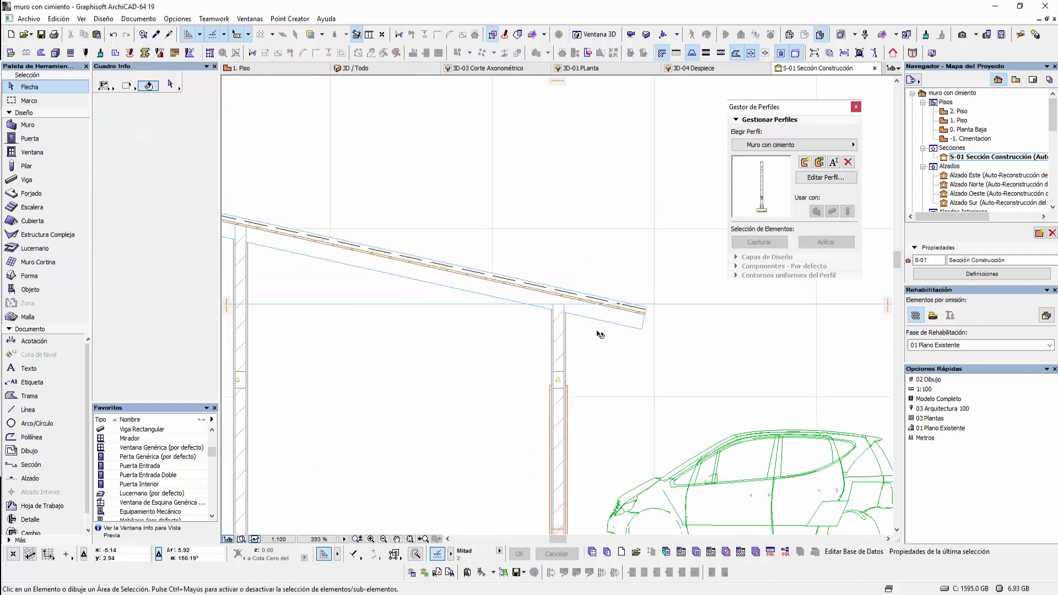
{"action": "scroll", "coordinate": [596, 336], "scroll_direction": "down", "scroll_amount": 1}
{"action": "scroll", "coordinate": [598, 353], "scroll_direction": "down", "scroll_amount": 1}
{"action": "middle_click_drag", "start_coordinate": [598, 361], "coordinate": [586, 312]}
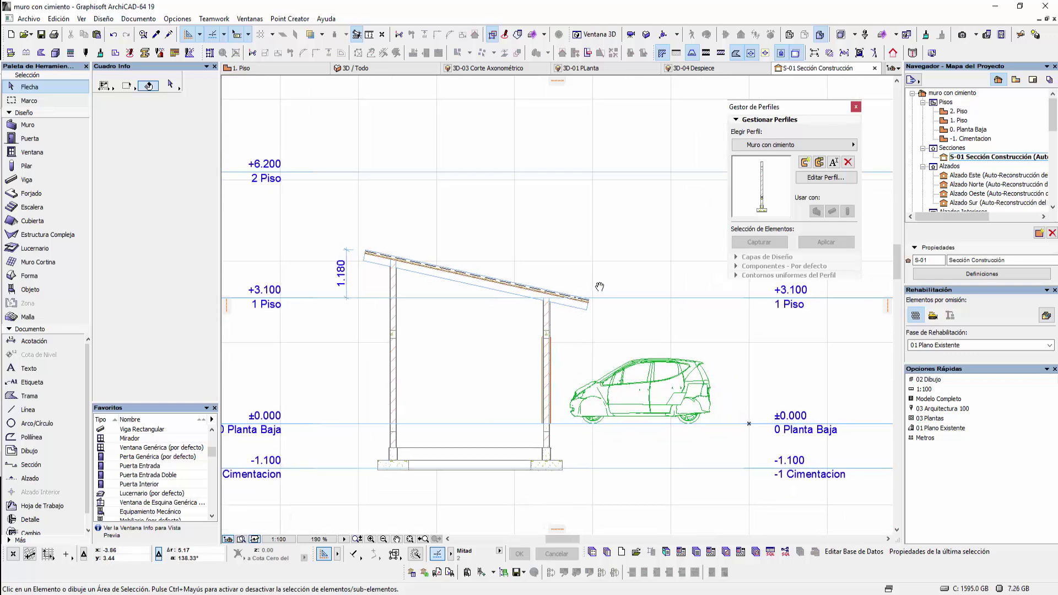